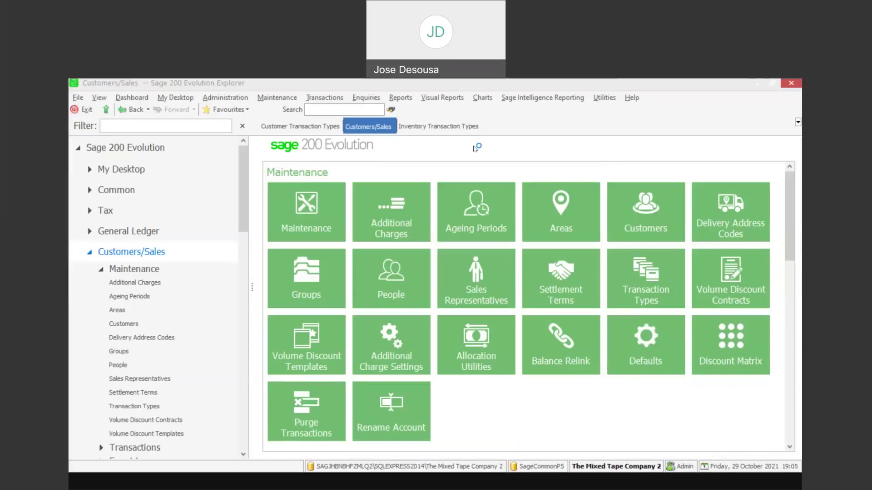
Add a new customer group in Customers/Sales maintenance with code LCL and description LOCAL CUSTOMERS.
left_click(168, 268)
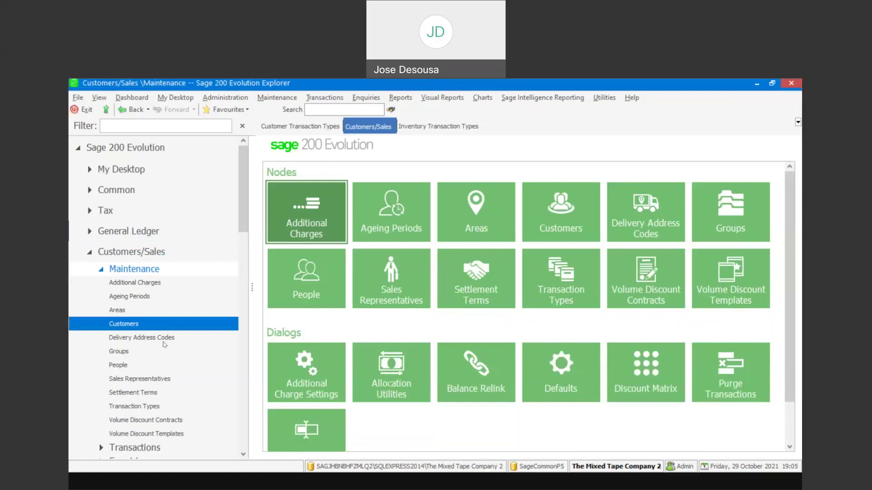
left_click(119, 351)
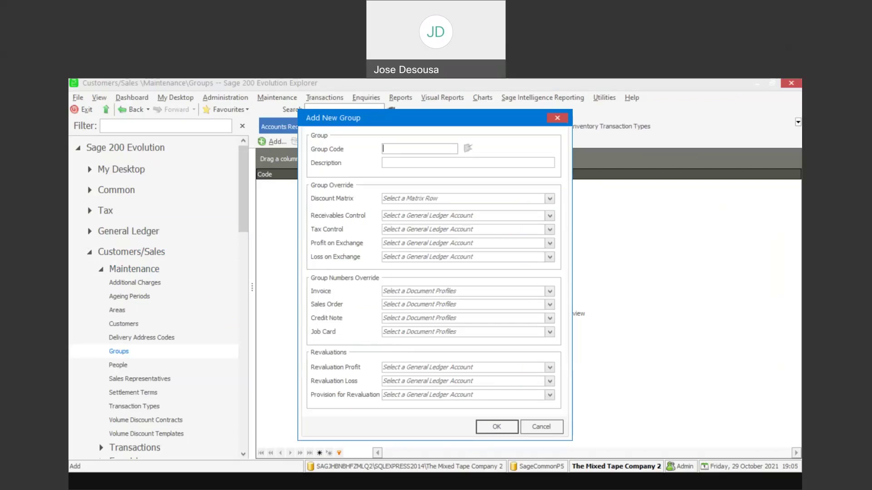
type("LCL")
type("LOCAL ")
type("CUSTOMER")
type("S")
Set the local group's receivables control override to Receivables Control Local and save the group.
left_click(550, 217)
key("Down")
key("Down")
key("Down")
key("Down")
key("Down")
key("Down")
key("Down")
key("Down")
key("Down")
key("Down")
key("Down")
key("Down")
key("Down")
key("Down")
key("Down")
key("Down")
key("Down")
key("Down")
key("Down")
key("Down")
key("Down")
key("Down")
key("Down")
key("Down")
key("Down")
key("Down")
key("Down")
key("Down")
key("Down")
key("Down")
key("Down")
key("Down")
key("Down")
key("Down")
key("Down")
key("Down")
key("Down")
key("Down")
key("Down")
key("Down")
key("Down")
key("Down")
key("Down")
key("Down")
key("Down")
key("Down")
key("Down")
key("Down")
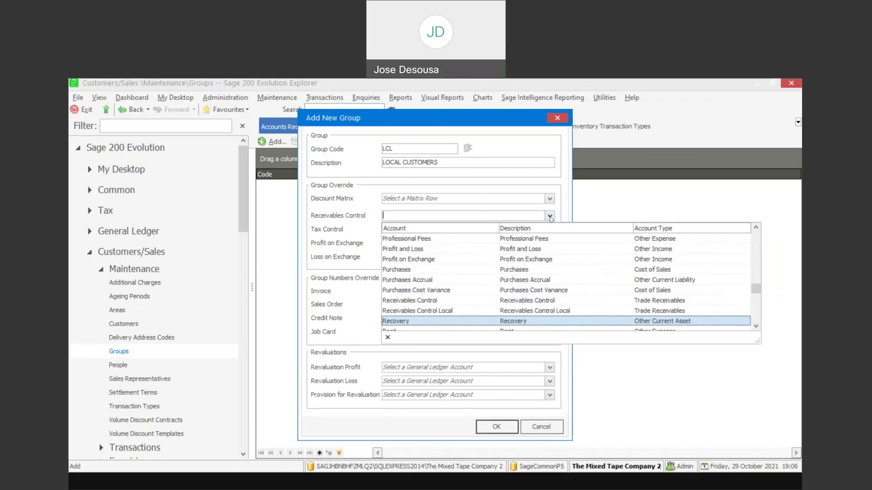
key("Up")
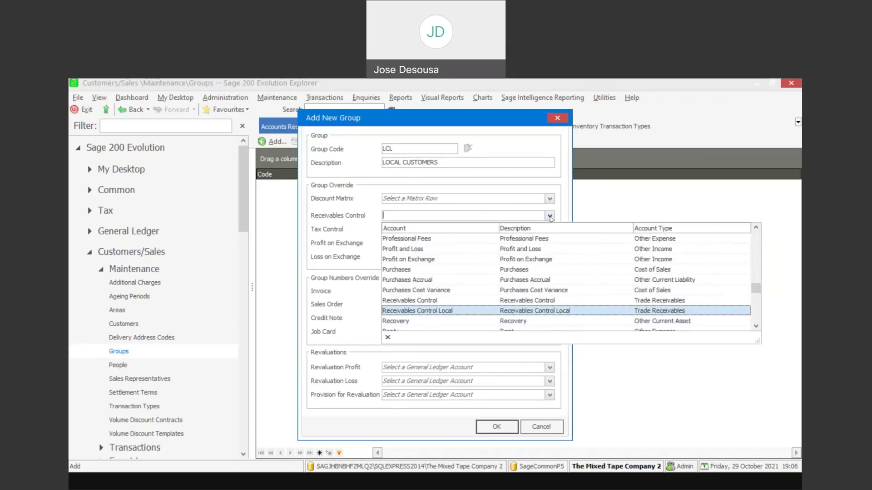
key("Return")
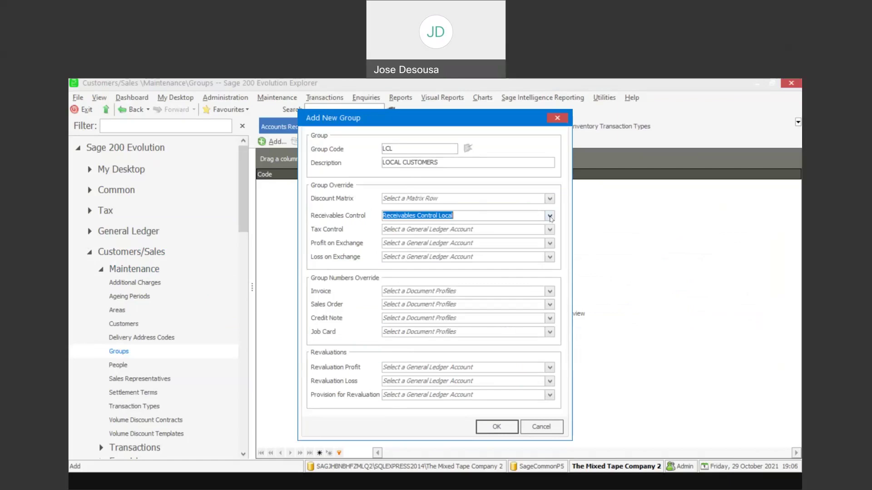
left_click(497, 428)
Add another customer group with code INTERNATIONAL and description INTERNATIONAL CUSTOMERS.
left_click(275, 136)
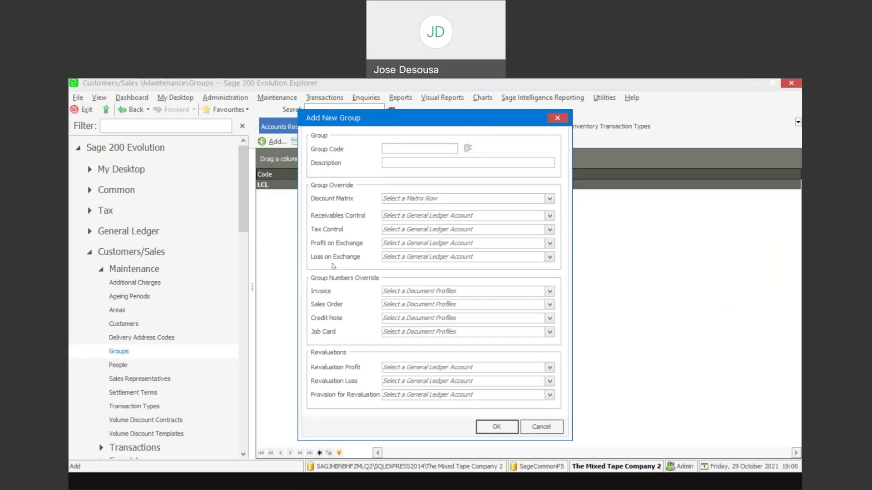
type("INTERNATIONAL")
left_click_drag(430, 149, 378, 151)
key("ctrl+c")
left_click(398, 162)
key("ctrl+v")
type("CUS")
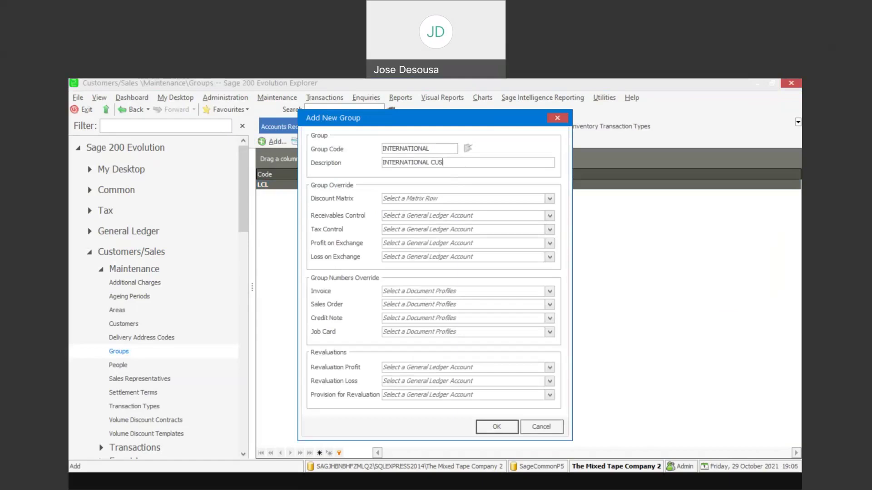
type("TOMERS")
Set the international group's receivables control override to Customer Control International and save the group.
left_click(549, 216)
key("Down")
key("Down")
key("Down")
key("Down")
key("Down")
key("Down")
key("Down")
key("Down")
key("Down")
key("Down")
key("Down")
key("Down")
key("Down")
key("Down")
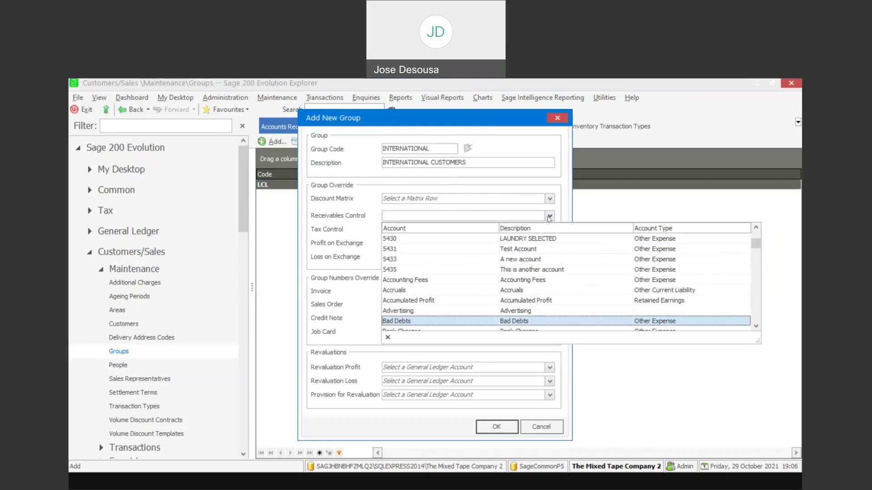
key("Down")
key("Down")
key("Down")
key("Down")
key("Down")
key("Down")
key("Down")
key("Down")
key("Down")
key("Down")
key("Down")
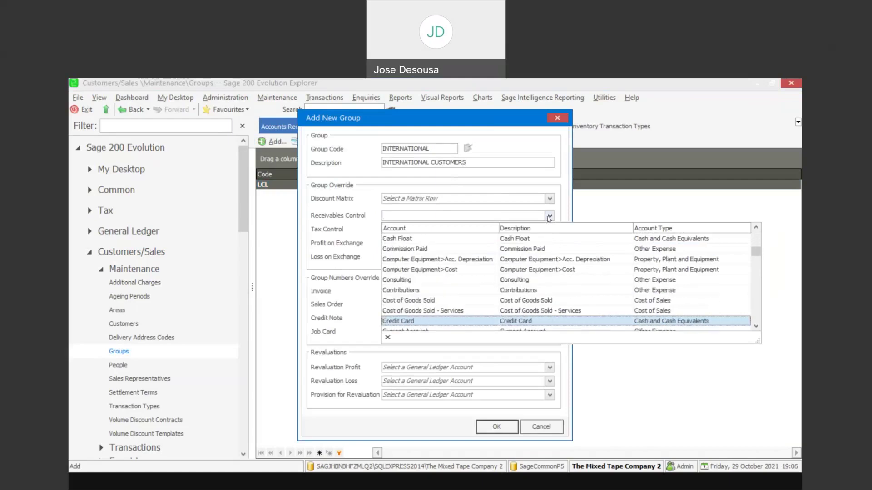
key("Up")
key("Up")
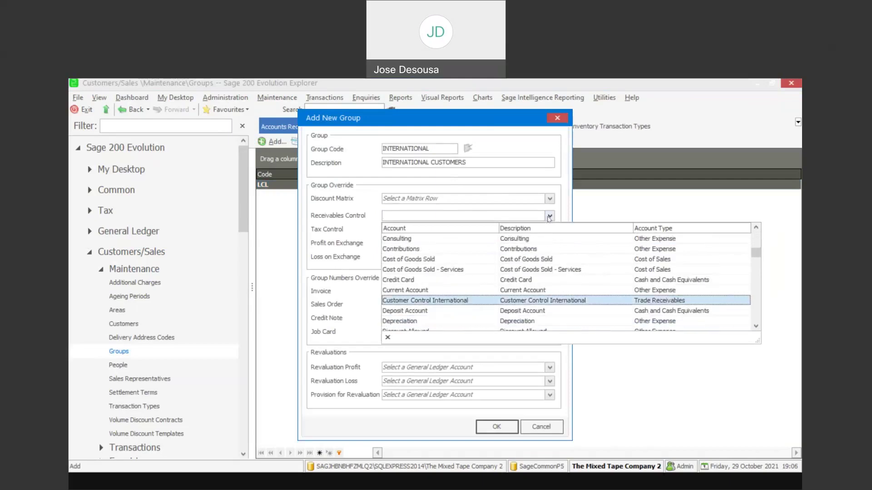
key("Return")
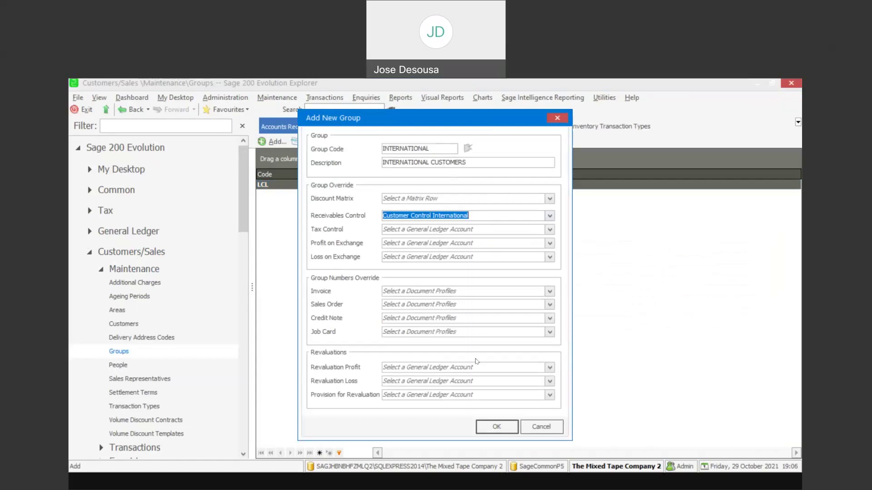
left_click(497, 429)
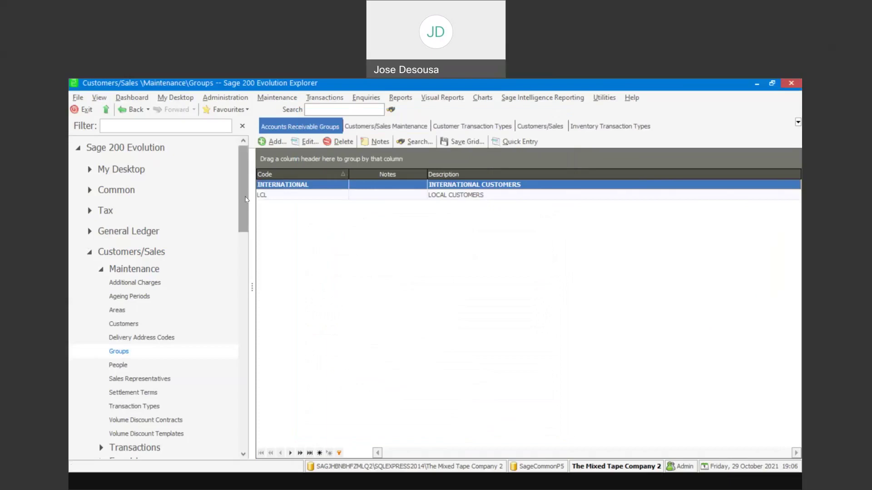
Assign the customer Anderson Stationery Company to the LCL group in its customer record and save it.
left_click_drag(245, 195, 246, 209)
left_click(162, 258)
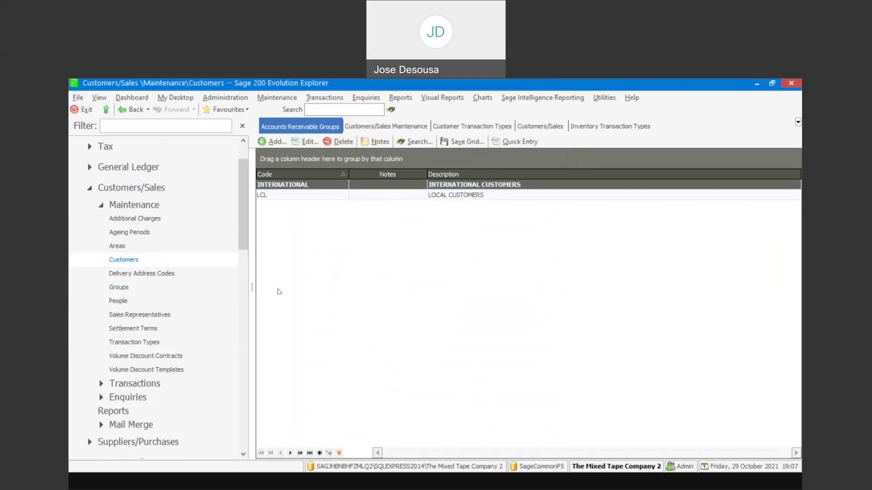
left_click(325, 197)
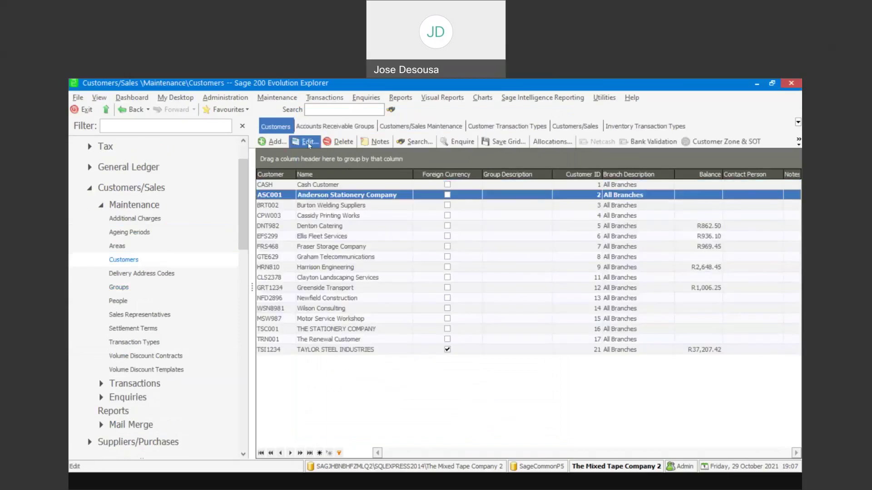
left_click(309, 142)
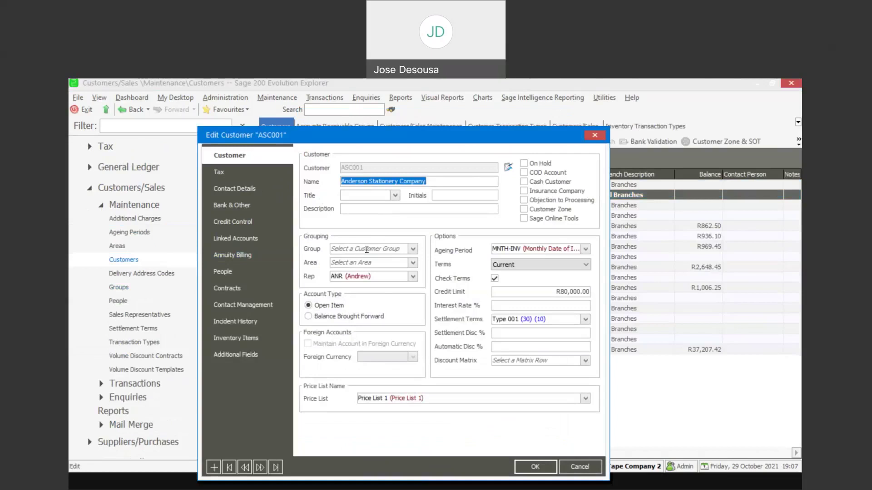
left_click(413, 250)
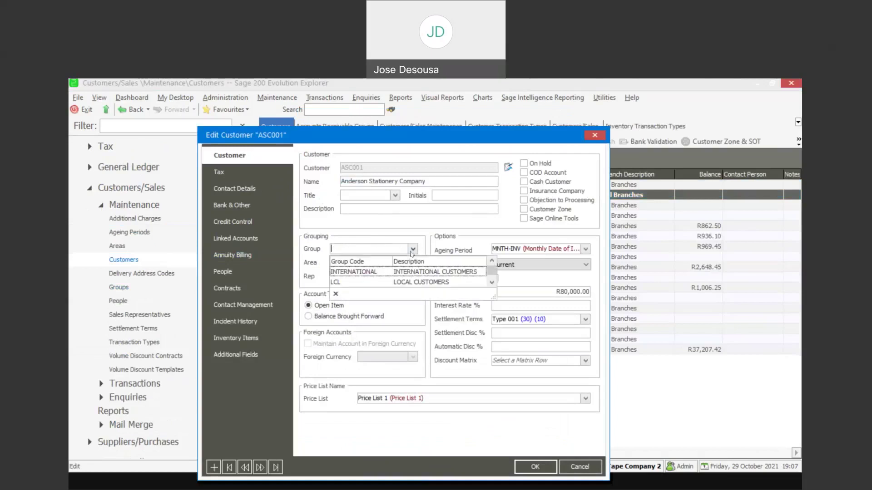
left_click(407, 282)
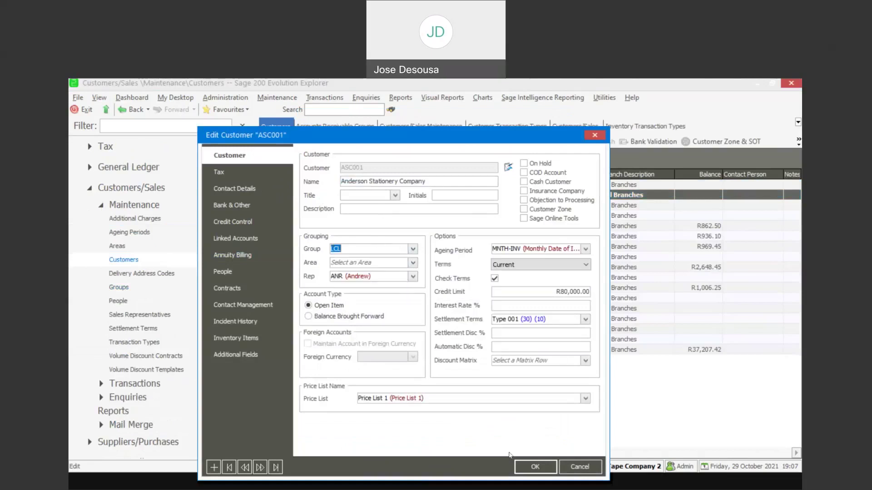
left_click(519, 468)
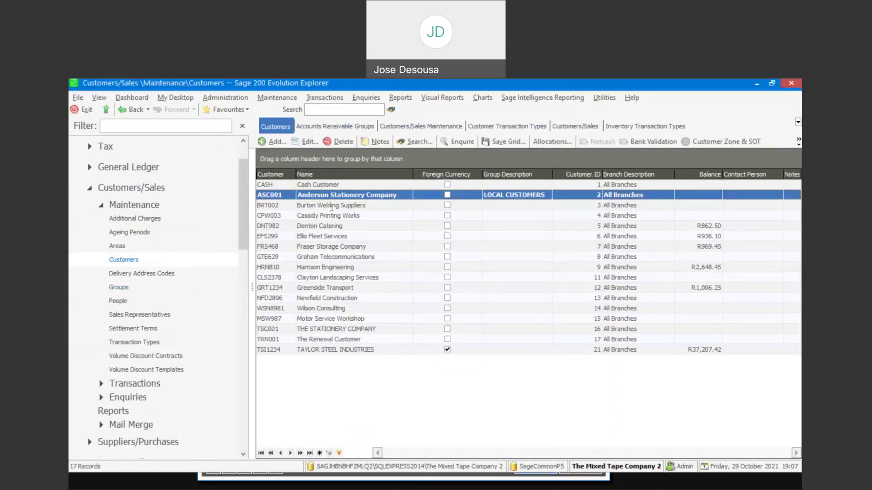
Assign Burton Welding Suppliers to the LCL customer group and save the record.
left_click(329, 207)
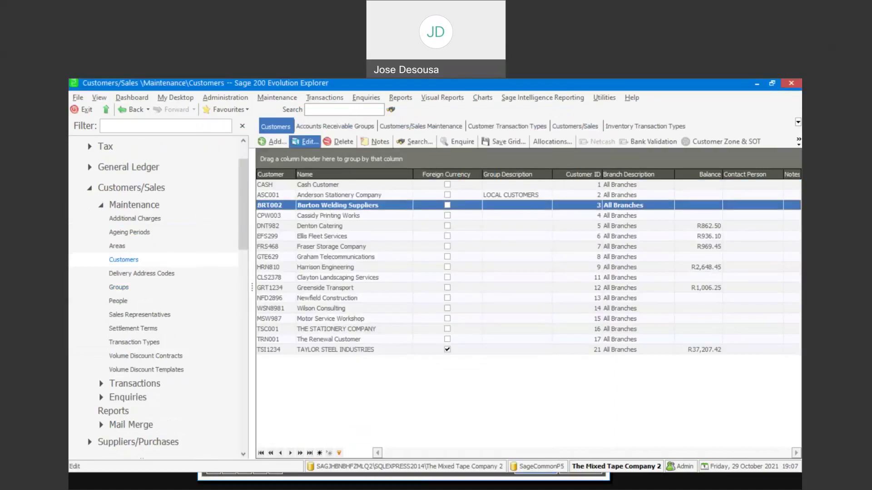
left_click(301, 143)
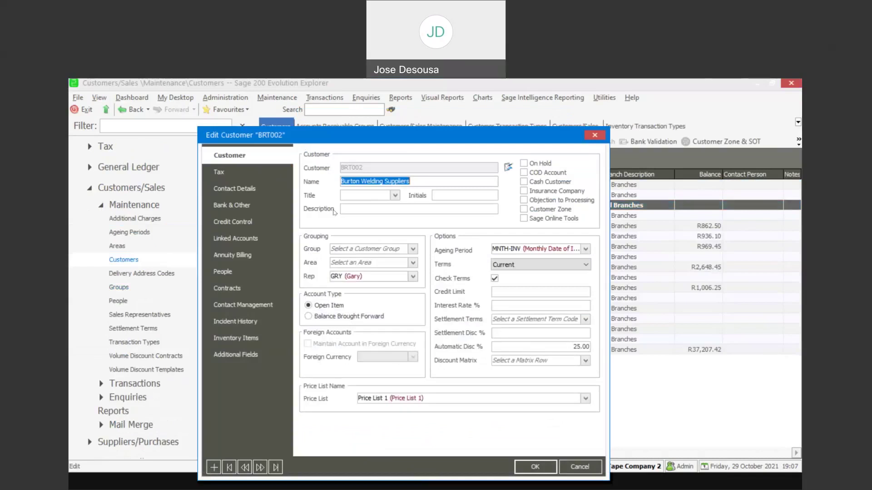
left_click(413, 249)
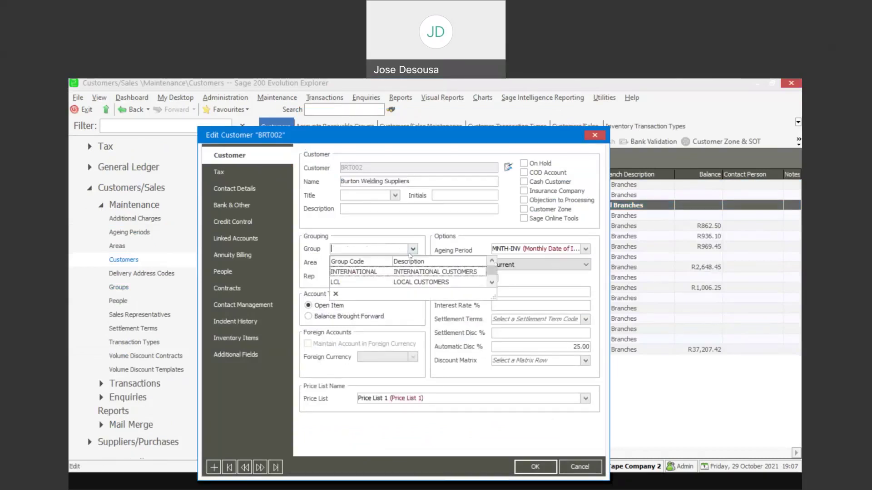
left_click(400, 283)
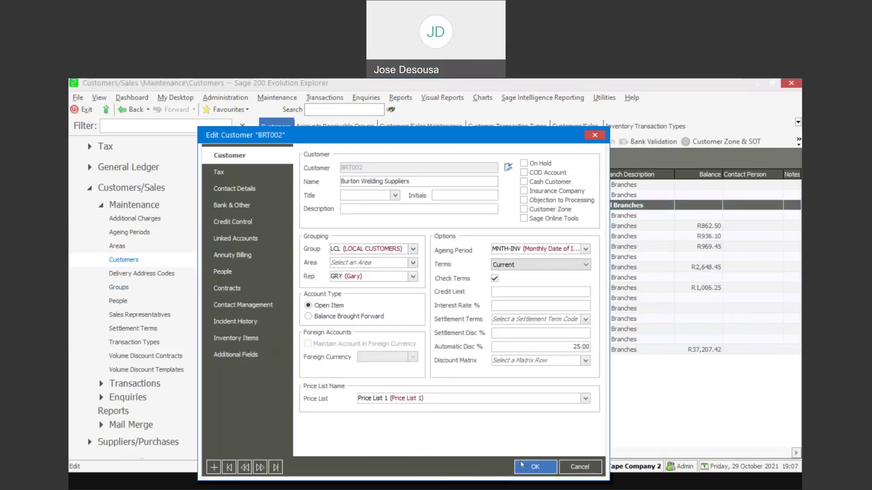
left_click(522, 465)
Assign the foreign-currency customer TAYLOR STEEL INDUSTRIES to the INTERNATIONAL group and save the record.
left_click(355, 351)
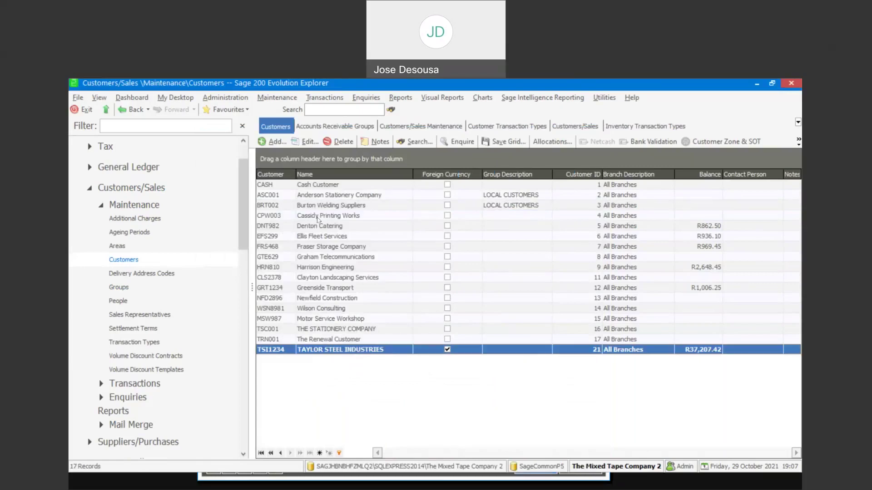
left_click(302, 144)
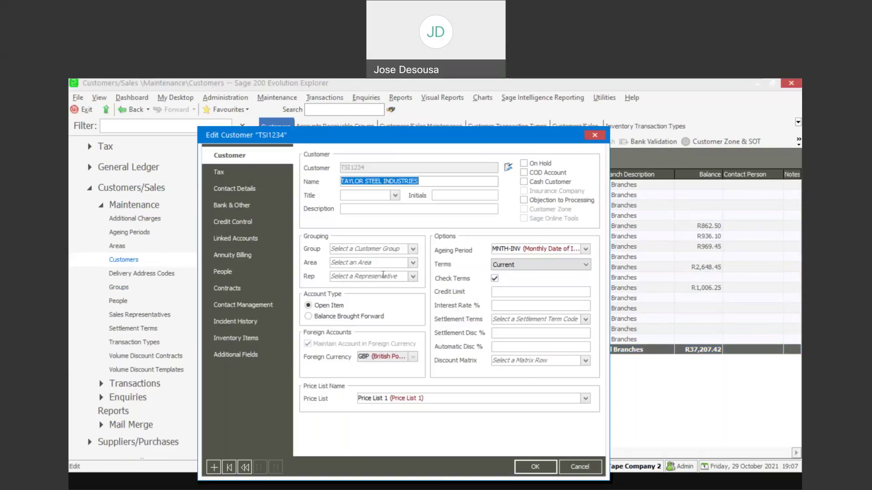
left_click(406, 248)
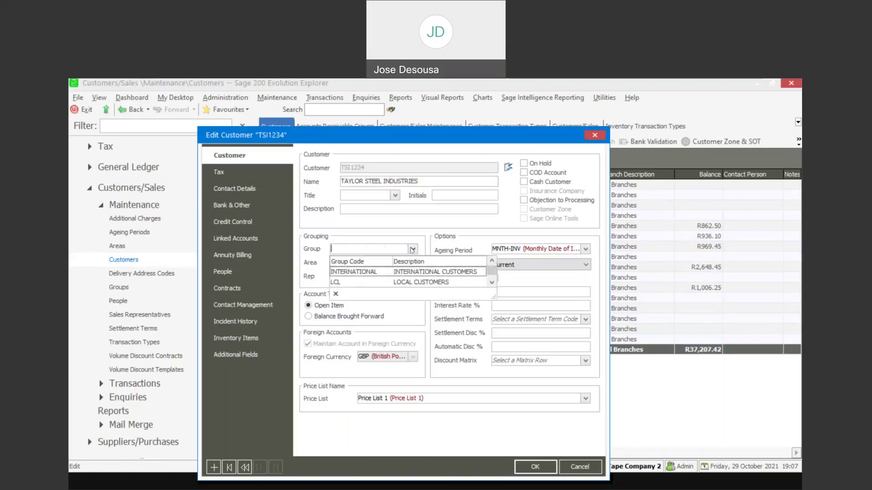
left_click(410, 272)
left_click(521, 469)
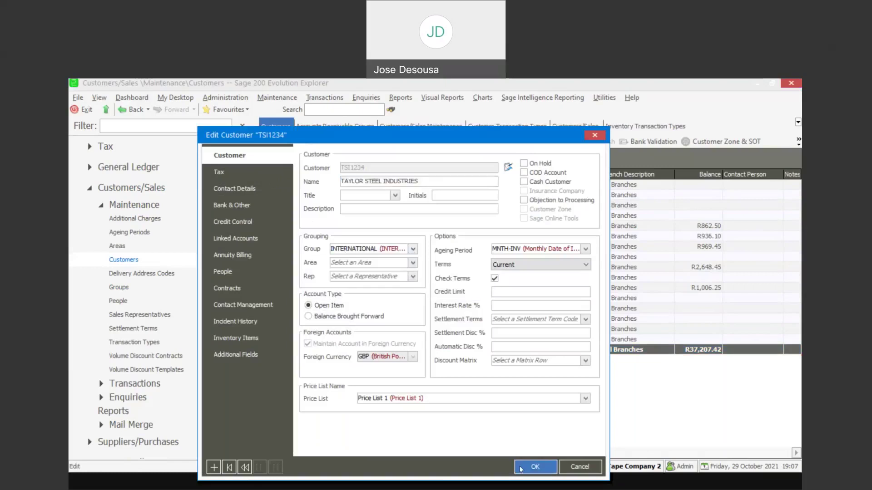
Review the debit, credit and tax ledger accounts set on the customer transaction type IN (Invoice).
left_click_drag(241, 207, 244, 233)
left_click(212, 238)
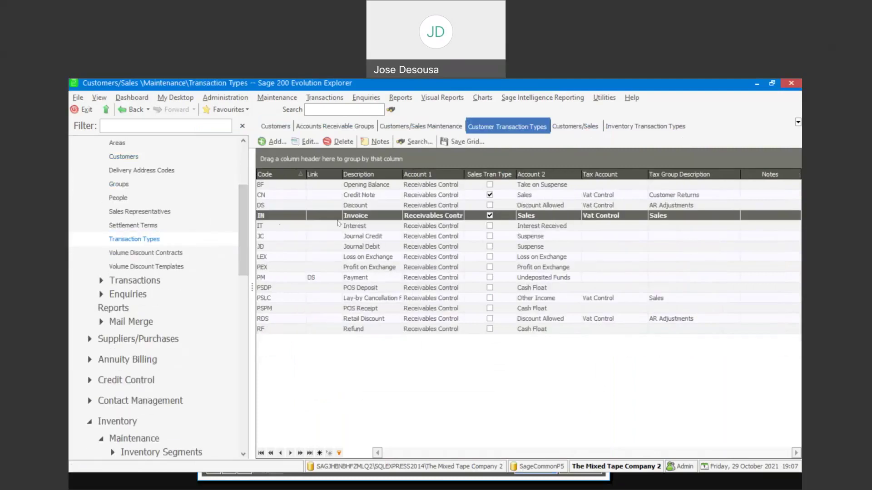
left_click(335, 214)
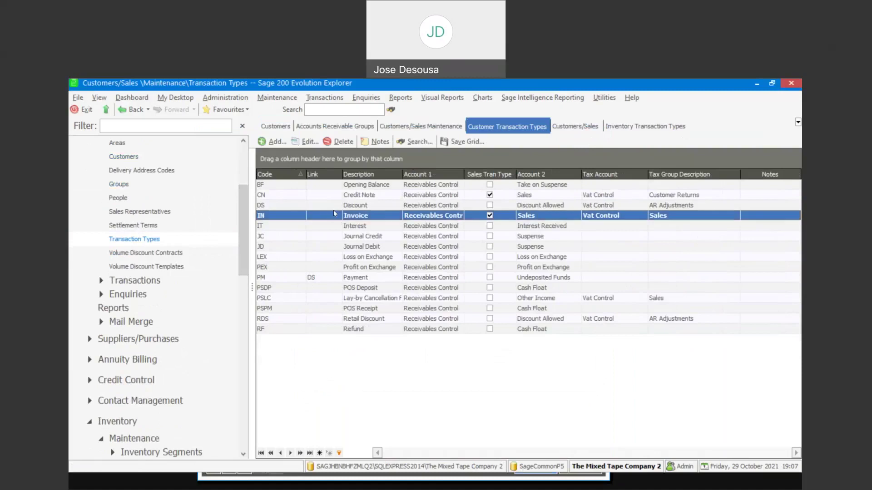
left_click(310, 142)
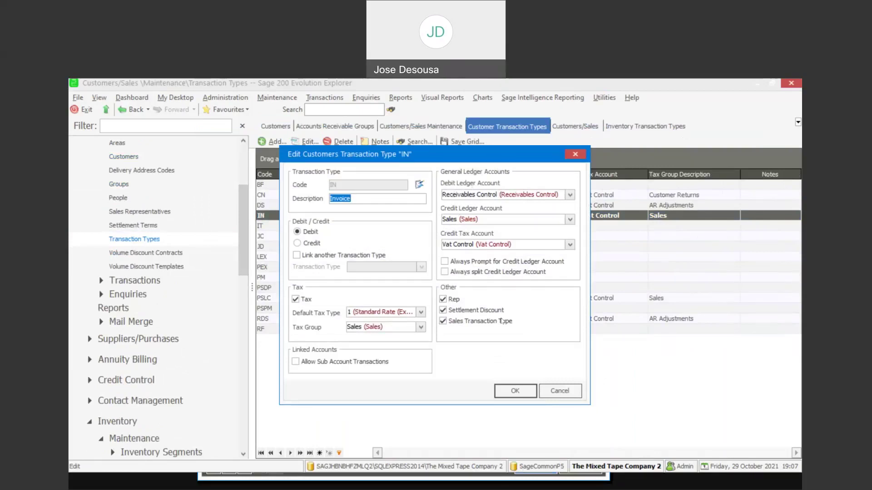
left_click(527, 390)
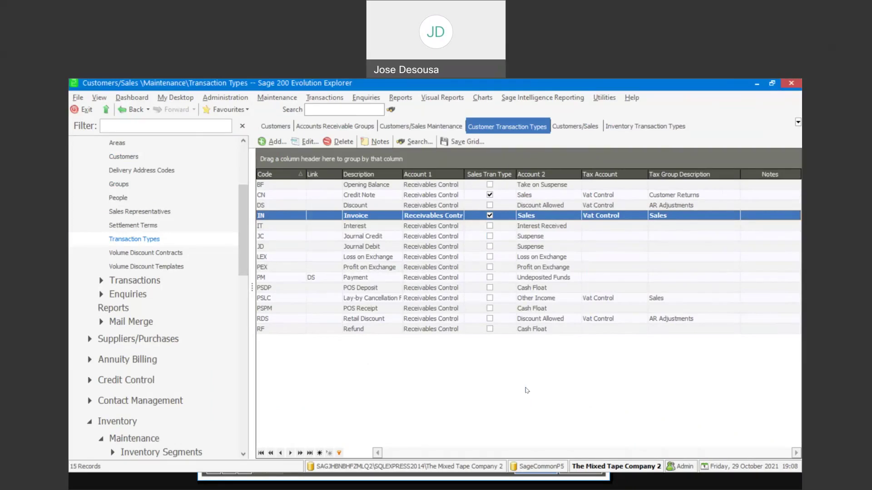
Review the receivables control override on the INTERNATIONAL customer group, leaving the group as it is.
left_click_drag(242, 241, 243, 223)
left_click(159, 267)
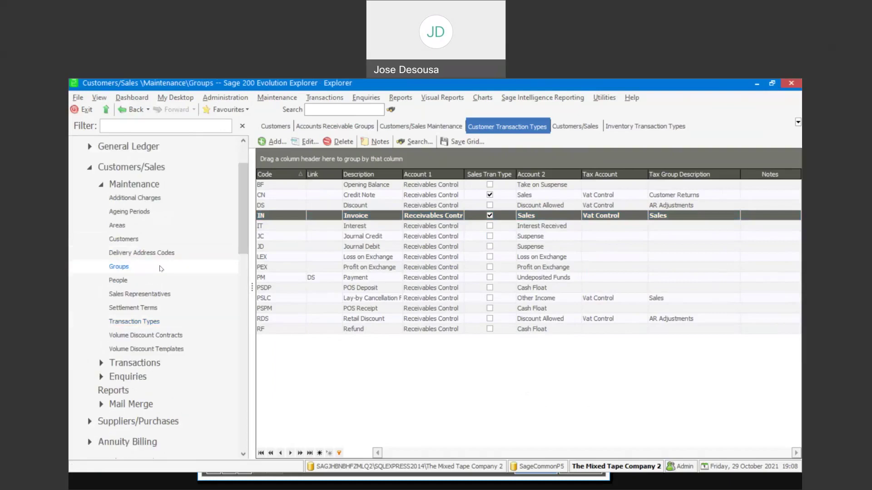
left_click(290, 186)
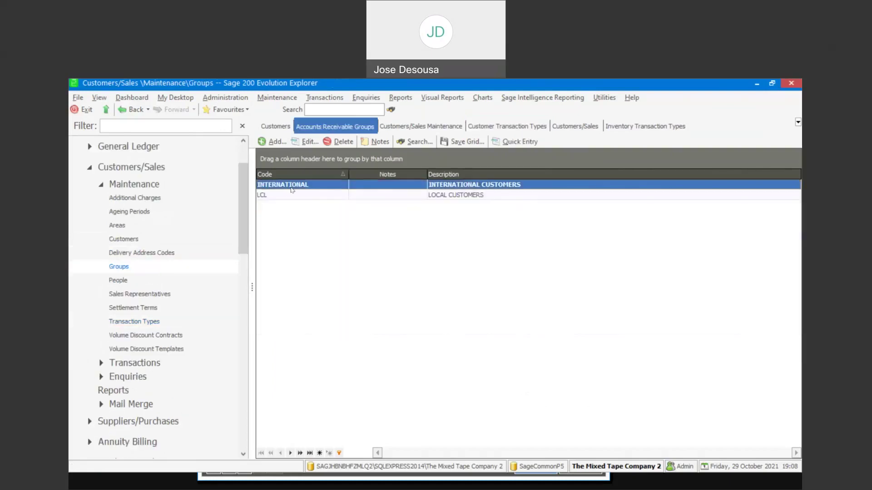
left_click(309, 142)
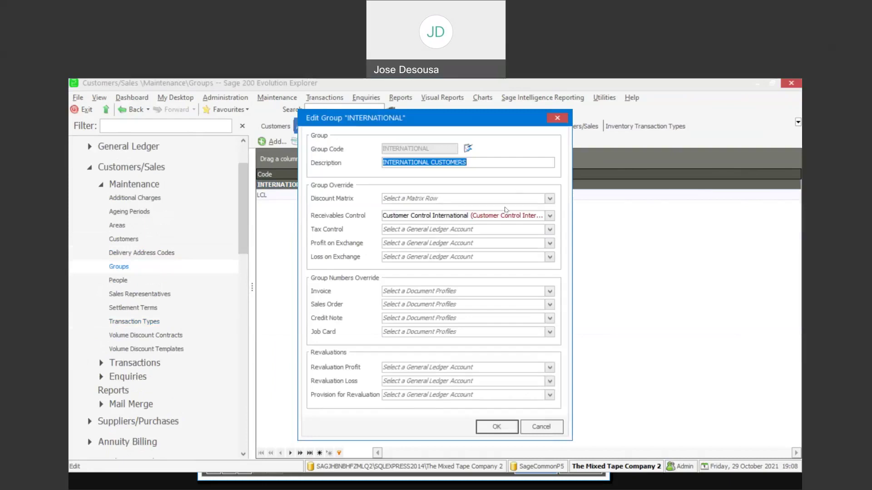
left_click(541, 426)
Open the standard customer transaction entry screen from the Customers/Sales transactions.
left_click_drag(241, 228, 241, 249)
left_click(176, 285)
left_click(175, 294)
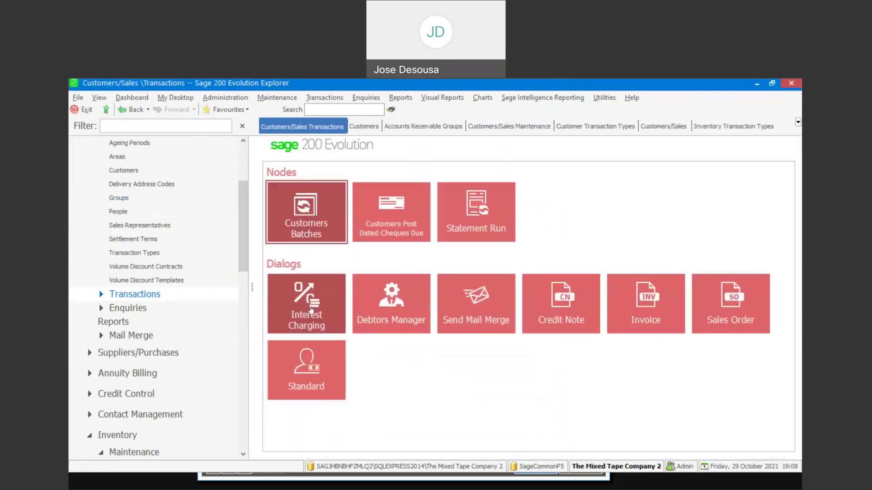
left_click(313, 377)
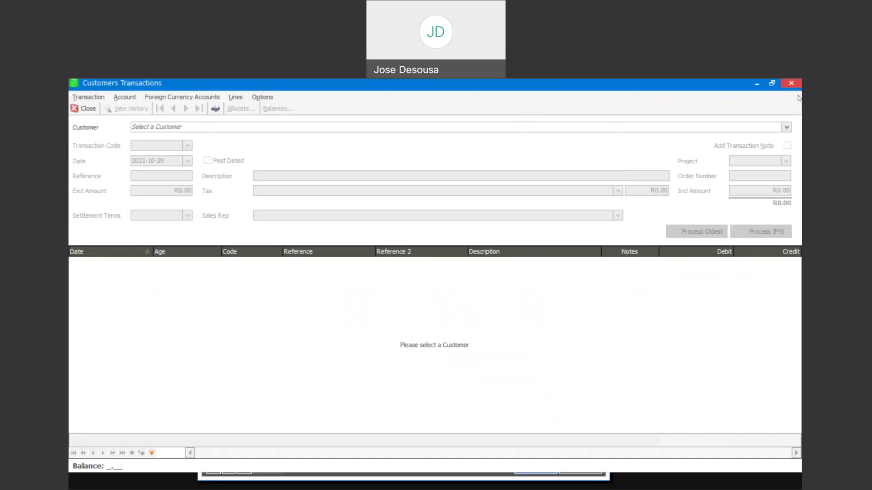
Select customer TAYLOR STEEL INDUSTRIES and transaction code IN (Invoice) for the new customer transaction.
left_click(786, 127)
scroll(787, 127, "down", 15)
scroll(787, 127, "up", 1)
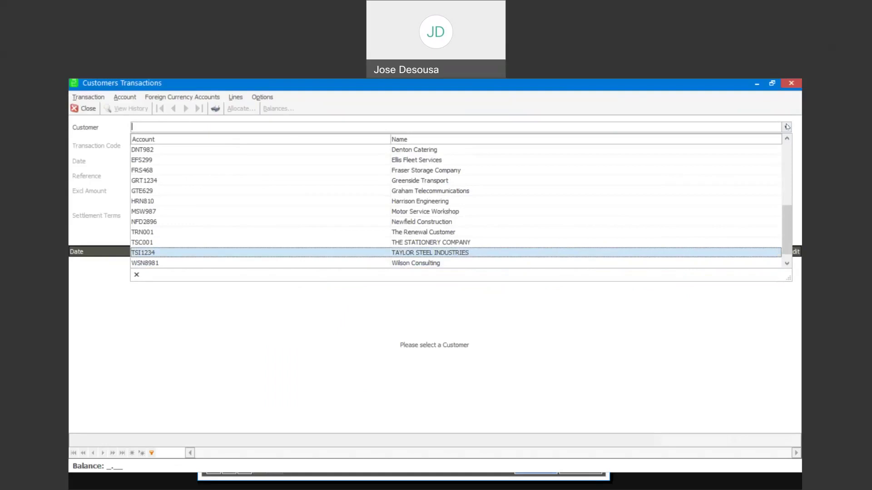
left_click(787, 127)
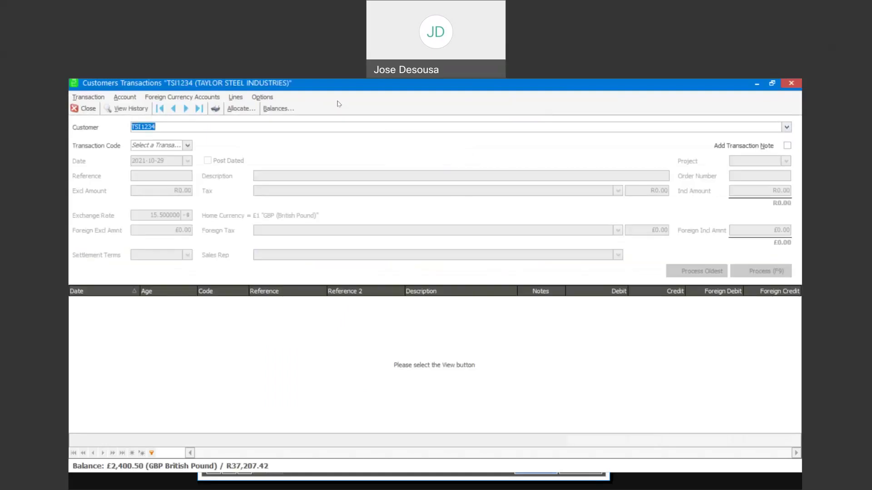
left_click(187, 146)
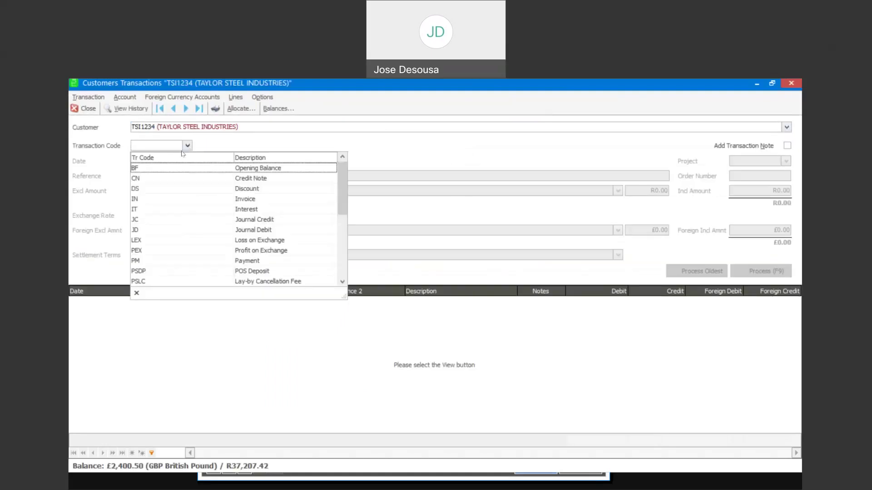
left_click(153, 199)
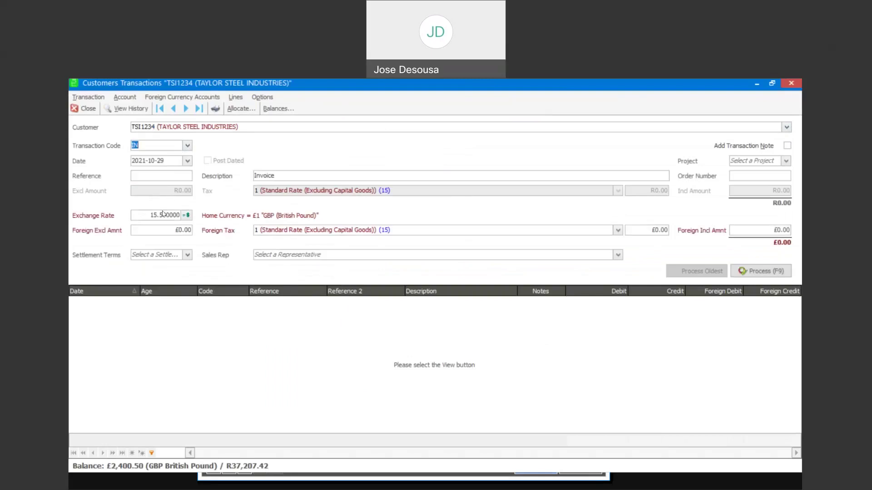
Enter a foreign inclusive amount of £2,840.00, process the invoice and close the customer transaction screen.
left_click(738, 228)
type("2840")
key("Tab")
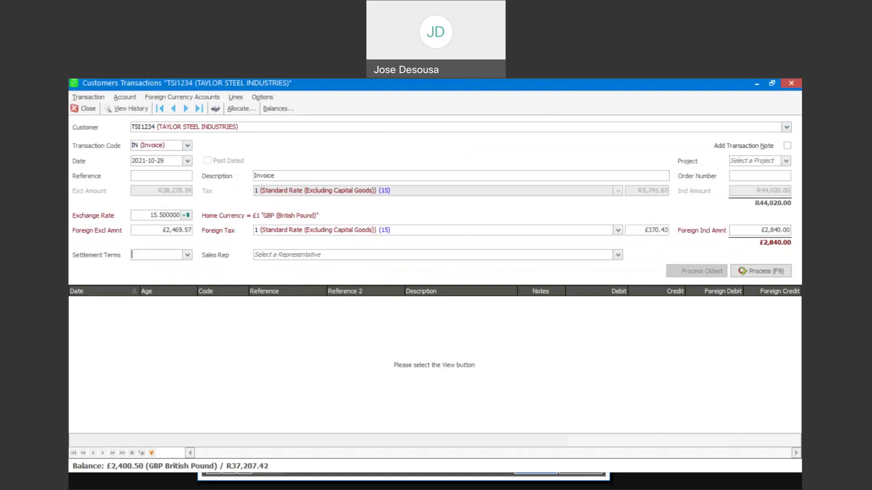
left_click(775, 272)
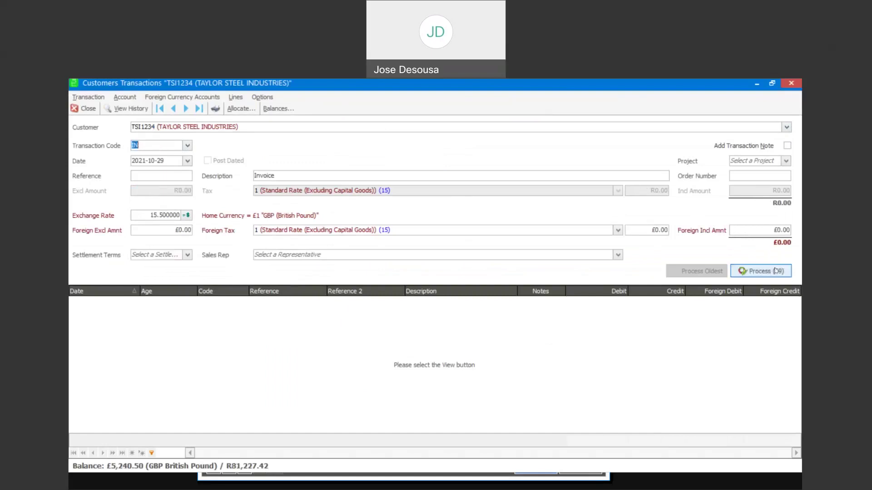
left_click(88, 109)
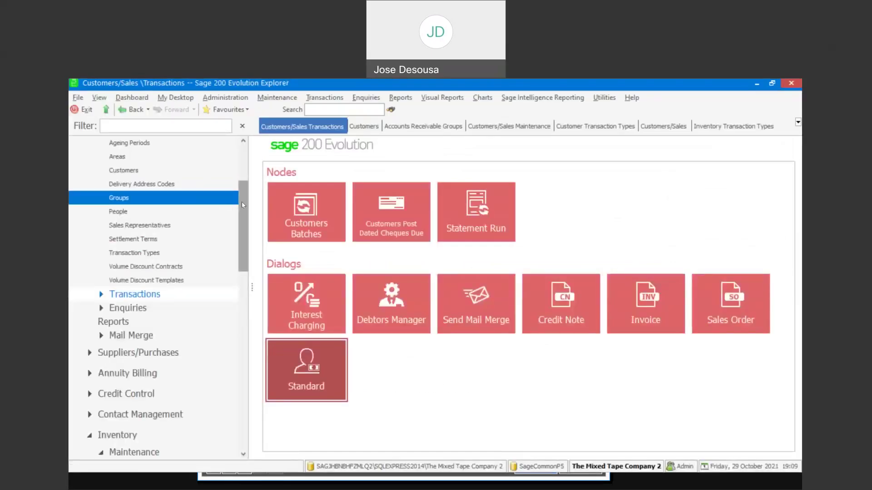
Open the customer enquiry for TAYLOR STEEL INDUSTRIES from the customer list.
left_click_drag(241, 202, 241, 190)
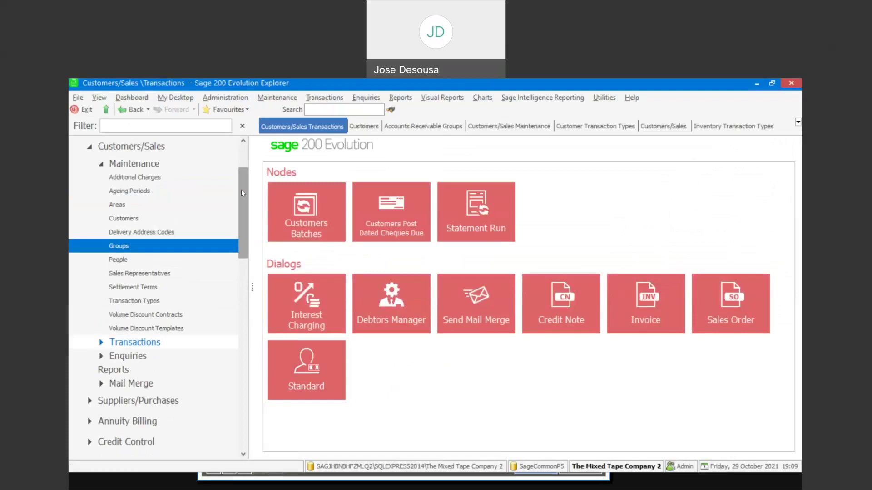
mouse_move(241, 186)
left_mouse_down()
mouse_move(241, 193)
mouse_move(242, 177)
left_mouse_up()
left_click(160, 240)
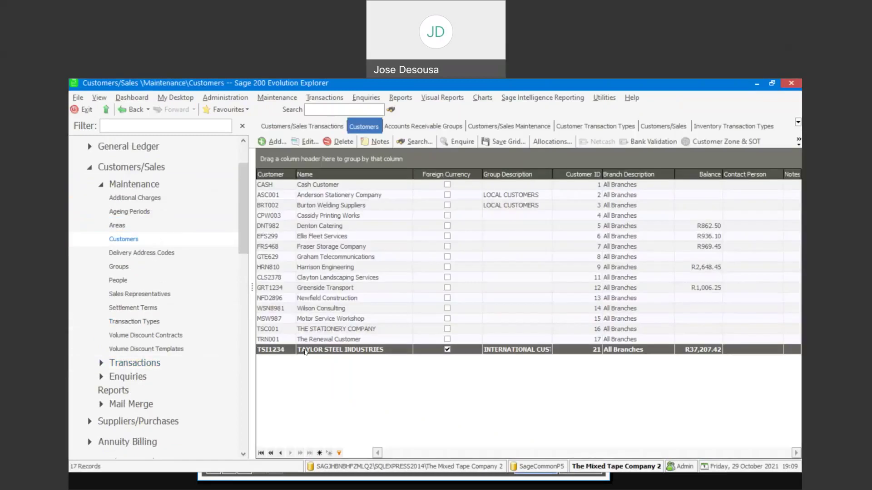
right_click(305, 353)
left_click(329, 327)
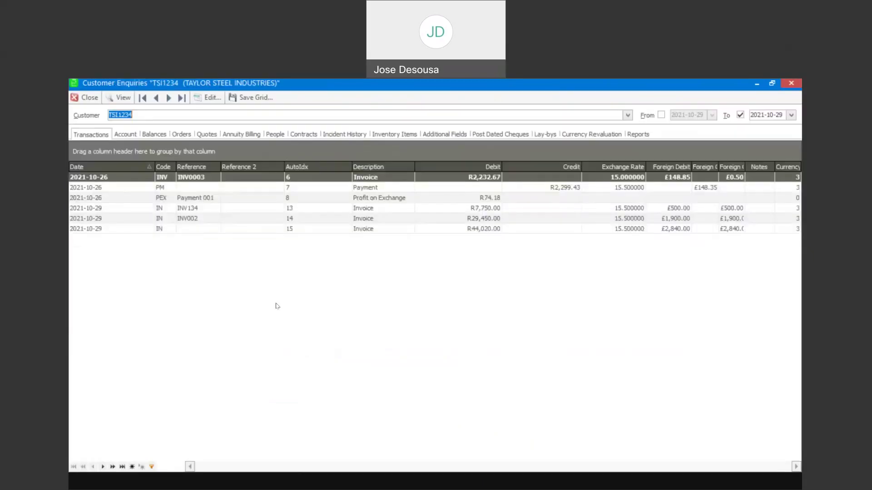
Drill down on the £2,840.00 invoice to review its ledger postings, and close the audit trail and the enquiry.
left_click(191, 232)
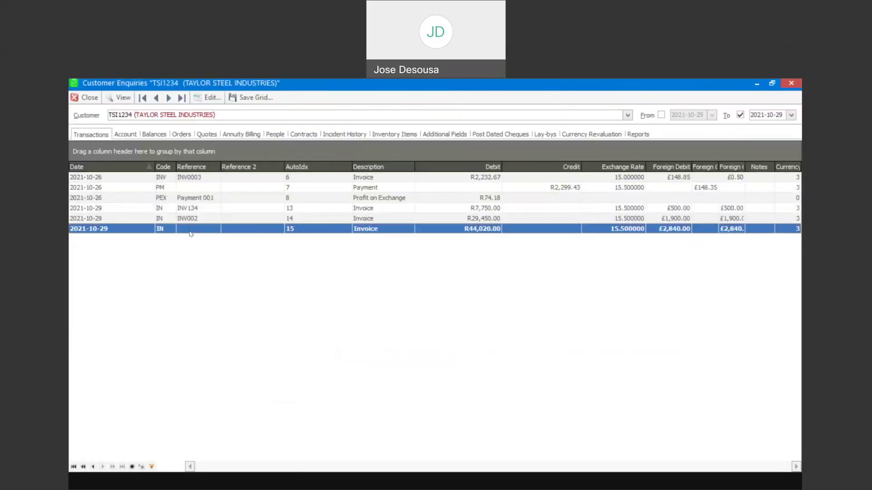
right_click(191, 234)
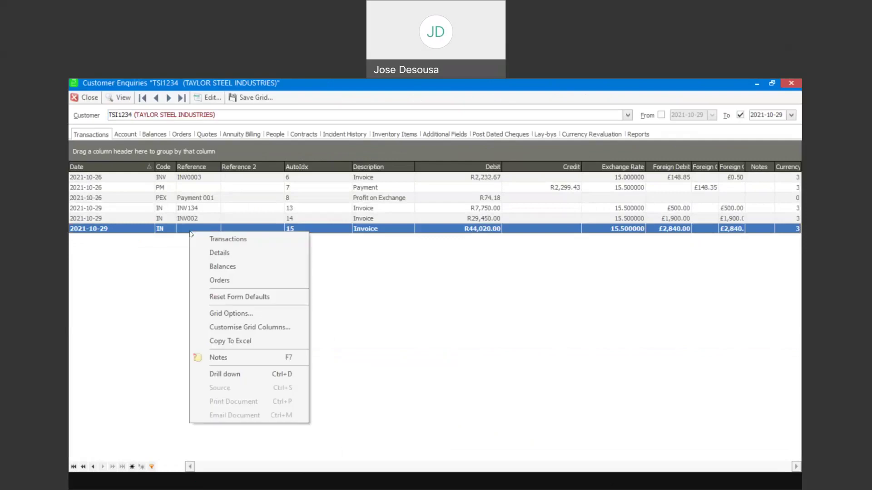
left_click(213, 372)
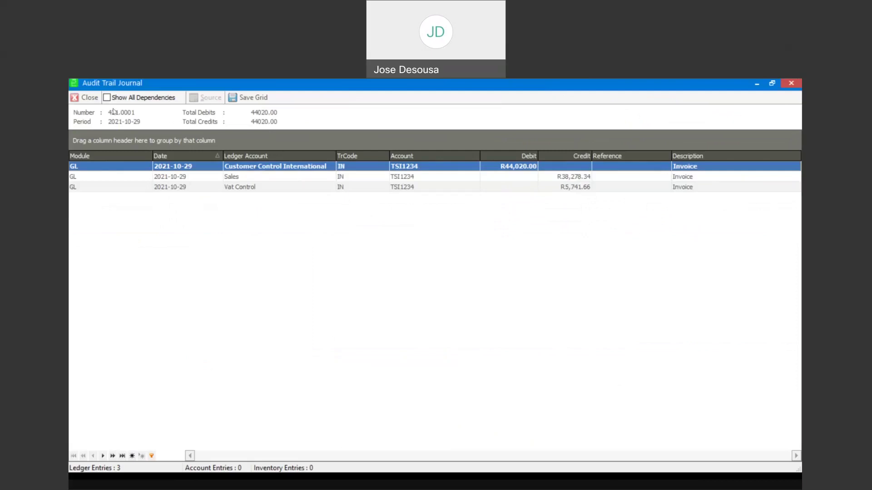
left_click(90, 97)
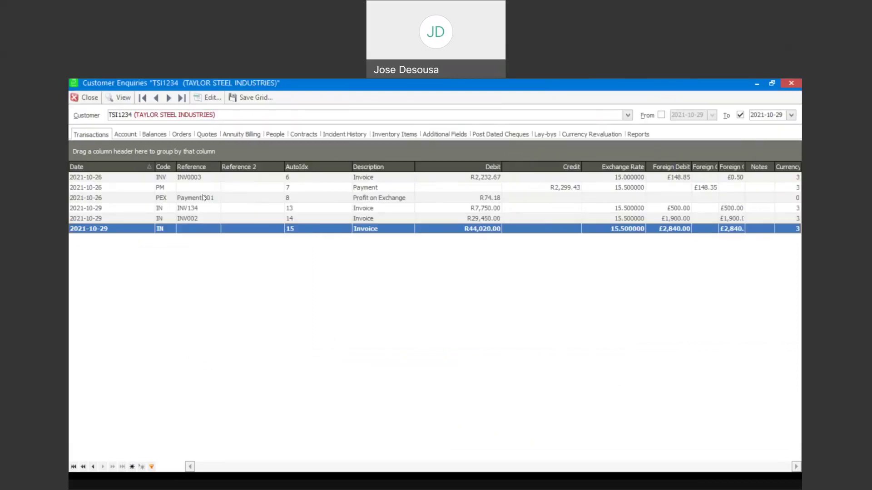
left_click(89, 97)
Check the customer group filter choices in the Customers Transactions report and close the report without running it.
left_click_drag(240, 197, 242, 220)
left_click(147, 318)
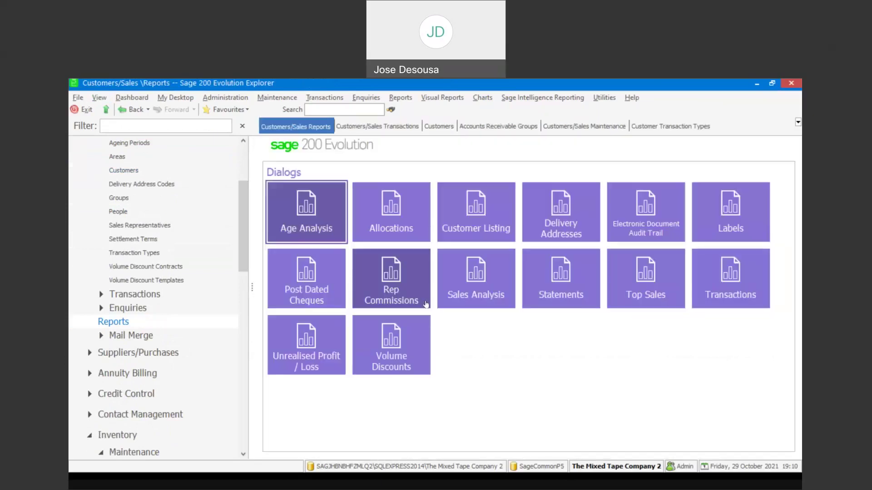
left_click(716, 277)
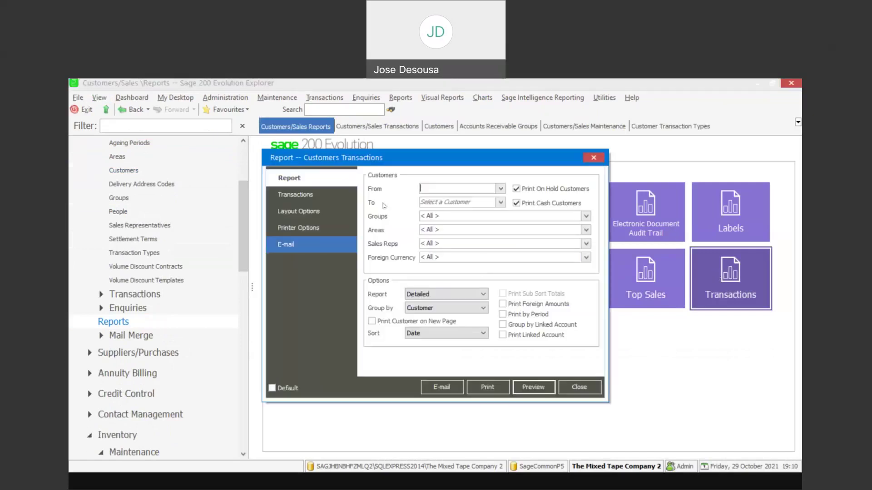
left_click(586, 216)
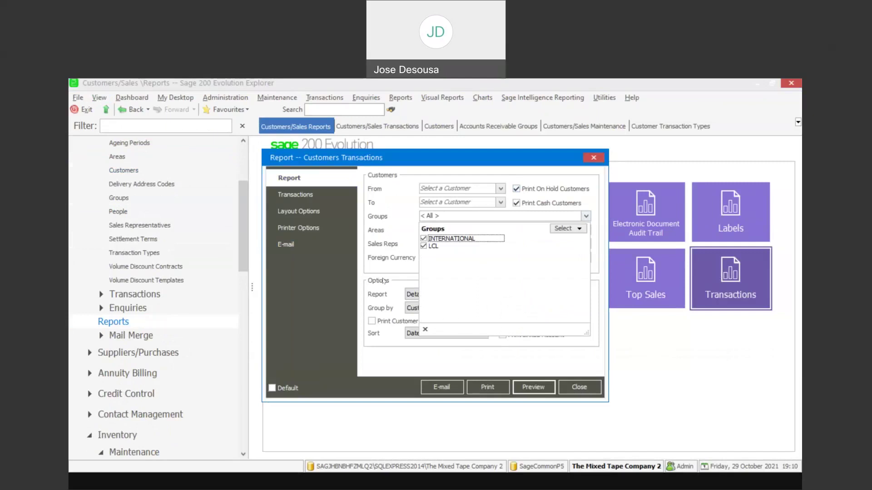
left_click(305, 277)
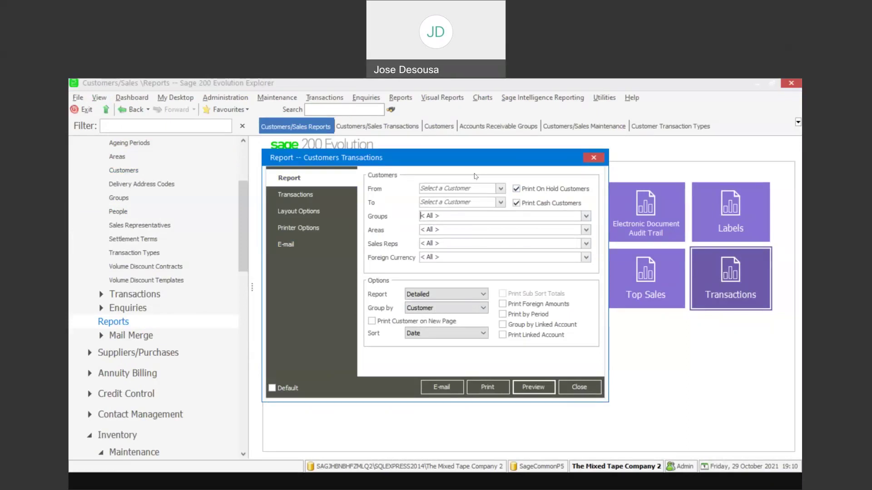
left_click(579, 385)
scroll(245, 225, "down", 2)
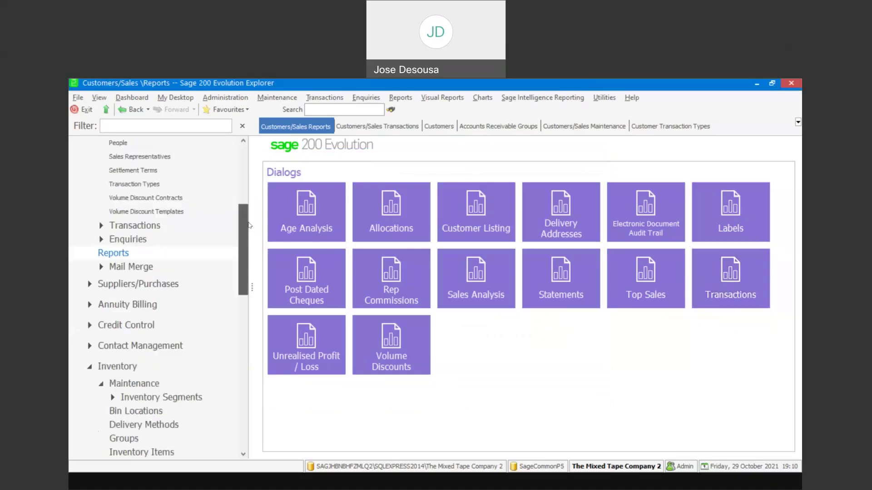
scroll(232, 227, "up", 3)
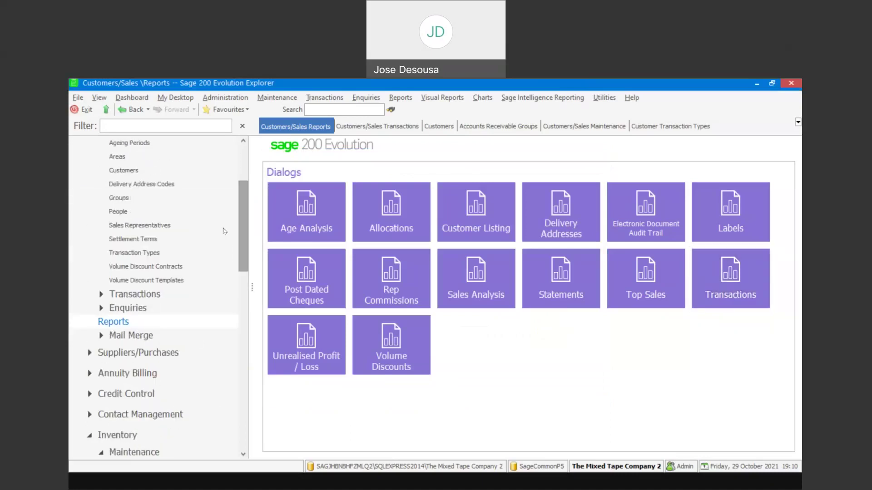
Open the Suppliers/Purchases maintenance groups and start adding a new supplier group.
left_click(169, 352)
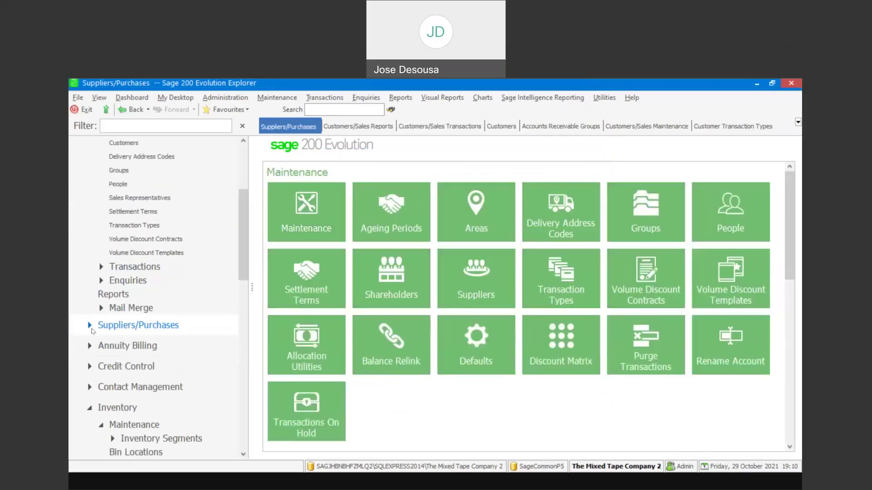
left_click(90, 326)
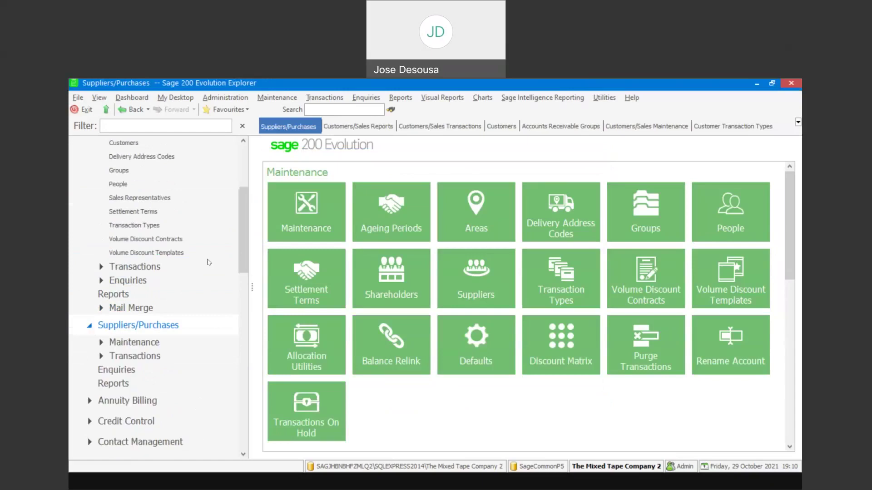
scroll(239, 246, "down", 2)
left_click(183, 260)
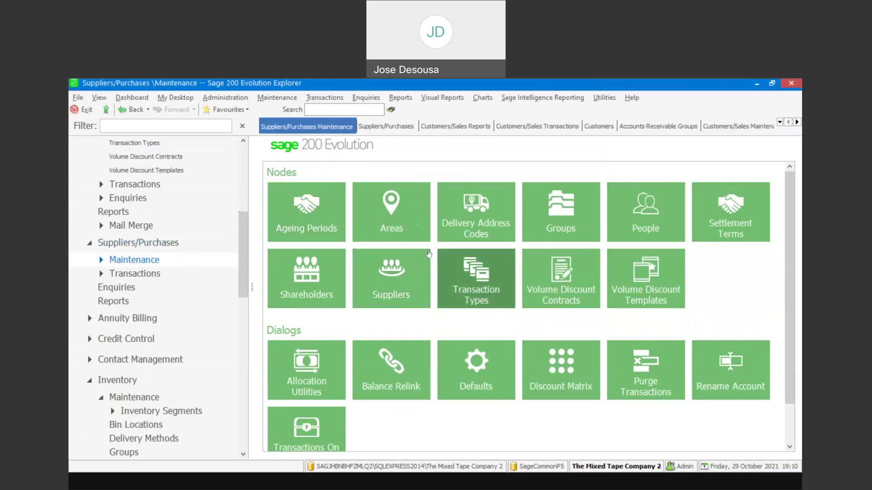
left_click(561, 221)
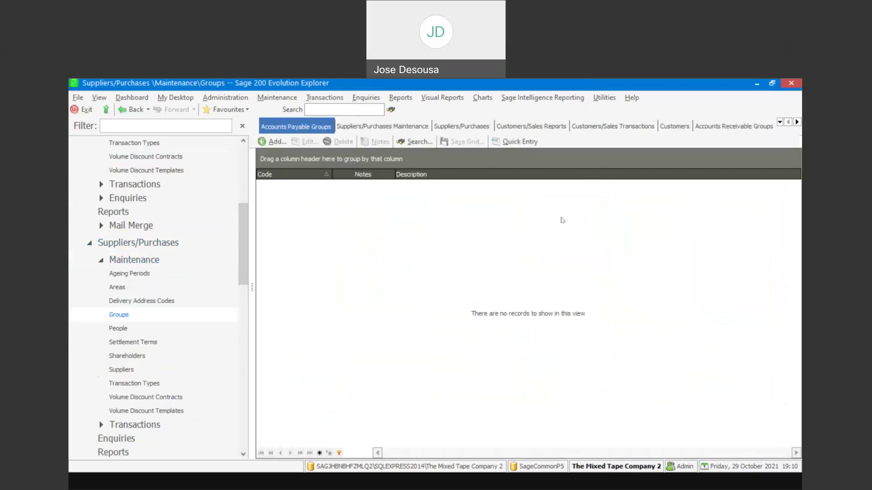
left_click(277, 143)
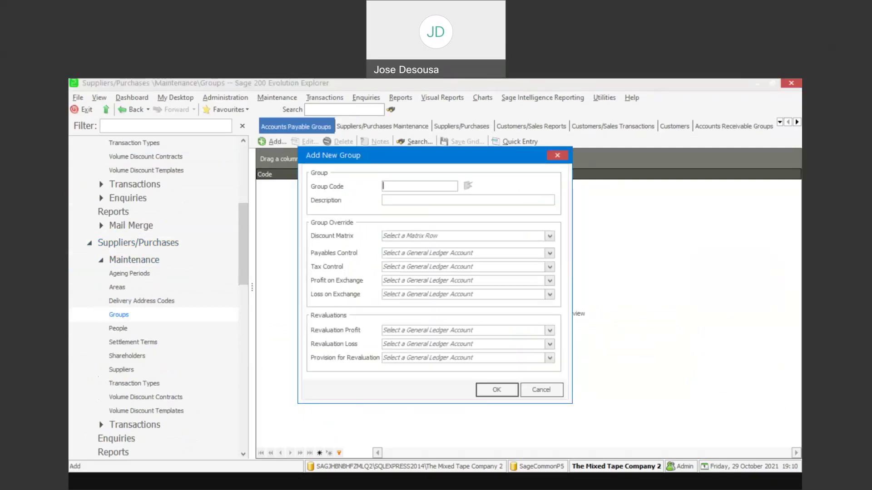
Enter the group code LCS and the description LOCAL SUPPLIERS for the new supplier group.
type("LCS")
left_click(397, 198)
type("LOCAL SUPPI")
key("BackSpace")
type("LIERS")
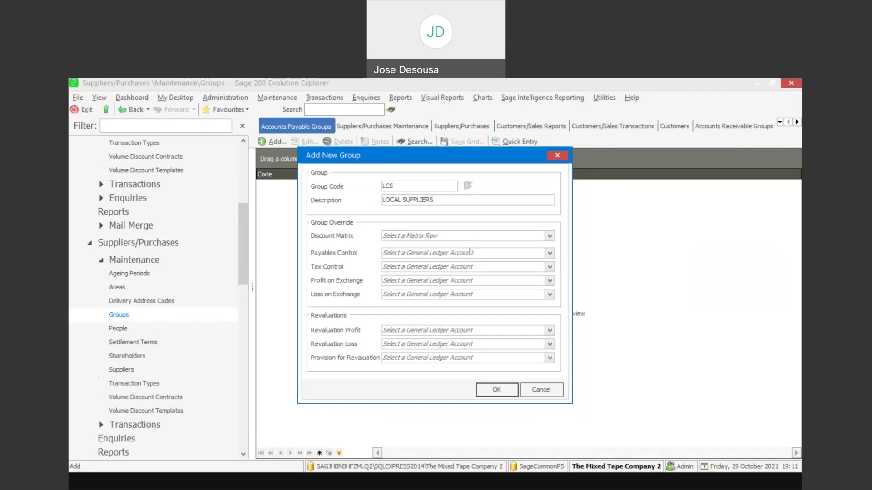
Set the new supplier group's payables control override to the ledger account Payables Control International.
left_click(550, 253)
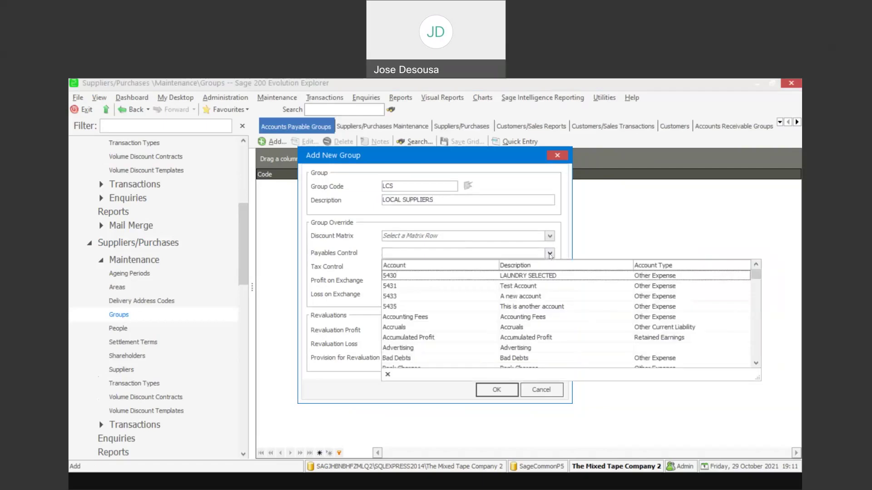
key("Down")
key("Down")
key("Down")
key("Down")
key("Down")
key("Down")
key("Down")
key("Down")
key("Down")
key("Down")
key("Down")
key("Down")
key("Down")
key("Down")
key("Down")
key("Down")
key("Down")
key("Down")
key("Down")
key("Down")
key("Down")
key("Down")
key("Down")
key("Up")
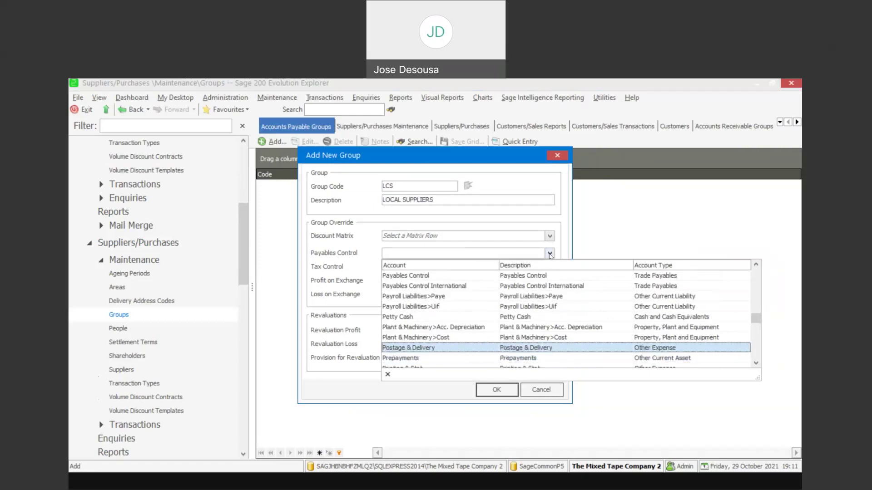
key("Up")
key("Up")
key("Up")
key("Up")
key("Up")
key("Up")
key("Return")
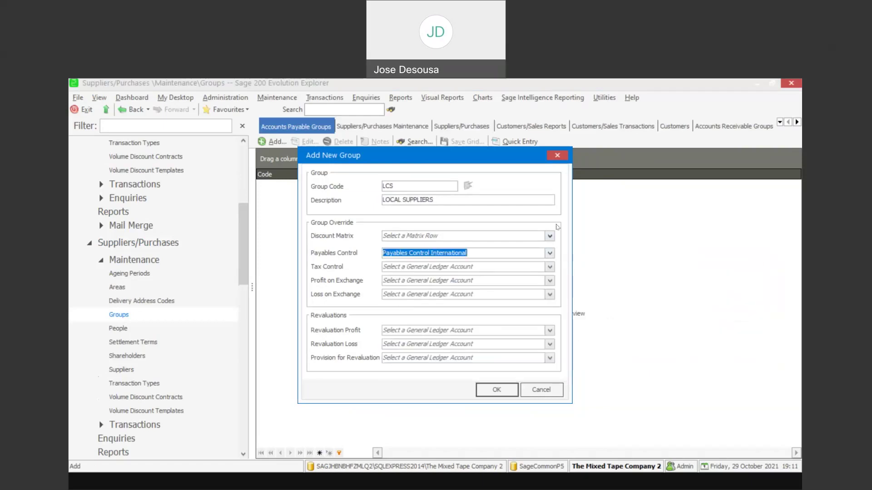
Change the group code to INT and the description to INTERNATIONAL SUPPLIERS, and save the supplier group.
double_click(399, 186)
key("BackSpace")
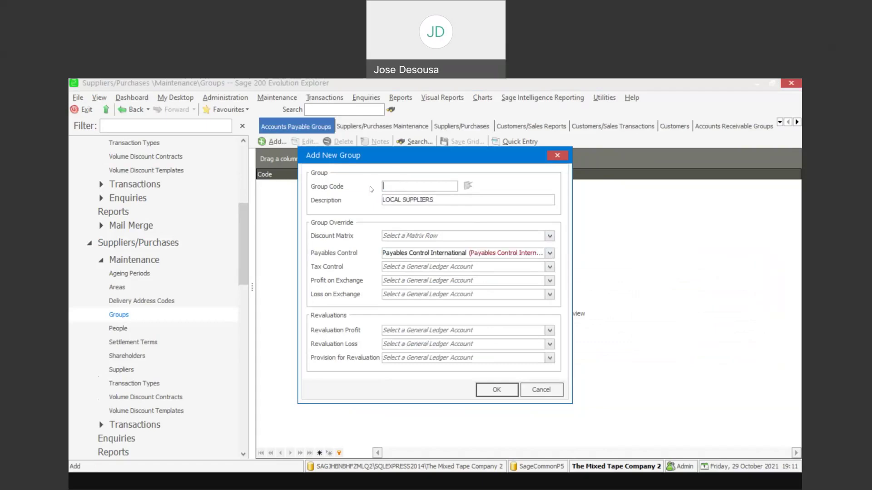
type("INT")
left_click_drag(438, 200, 377, 202)
key("BackSpace")
type("i")
type("INTERNA")
type("TIONA")
type("L SU")
type("PPLIERS")
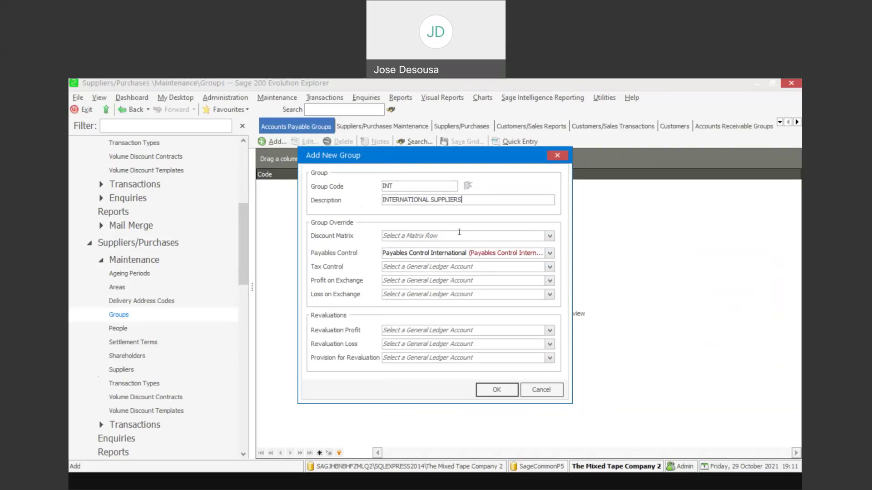
left_click(496, 391)
Review the credit, debit and tax ledger accounts on the supplier transaction type IN (Invoice), leaving it as it is.
left_click_drag(246, 255, 245, 267)
left_click(152, 344)
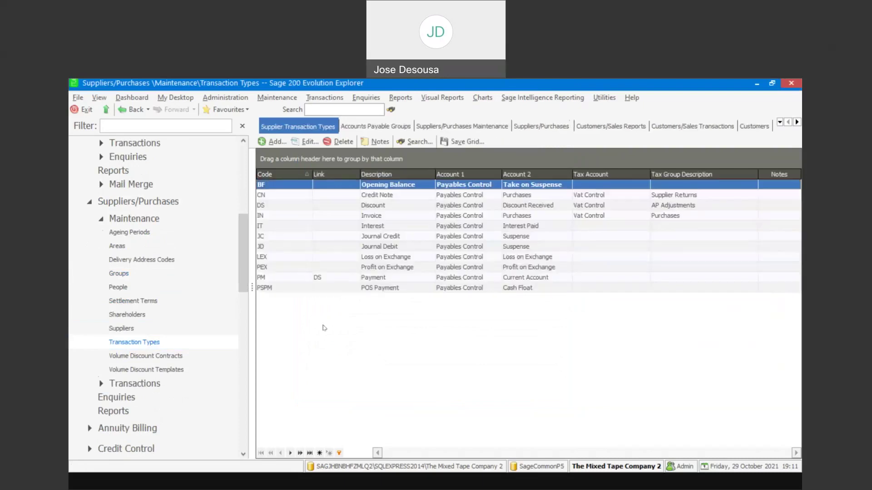
left_click(282, 217)
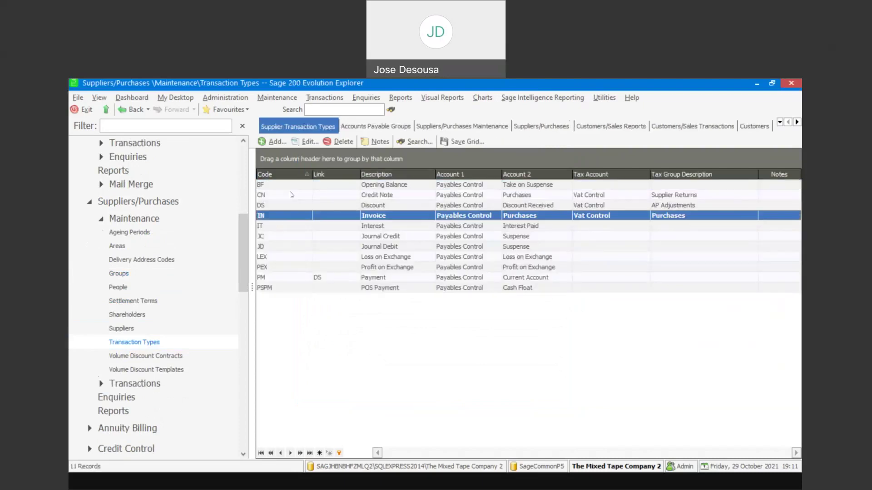
left_click(311, 144)
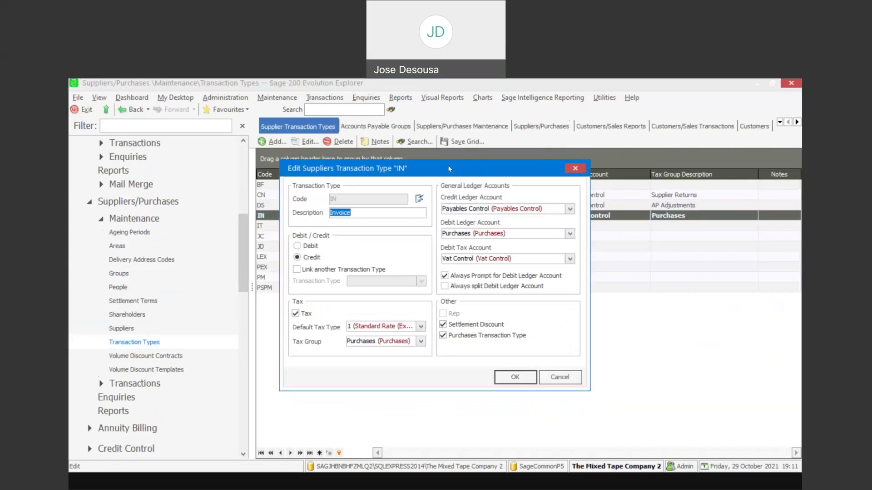
left_click(553, 381)
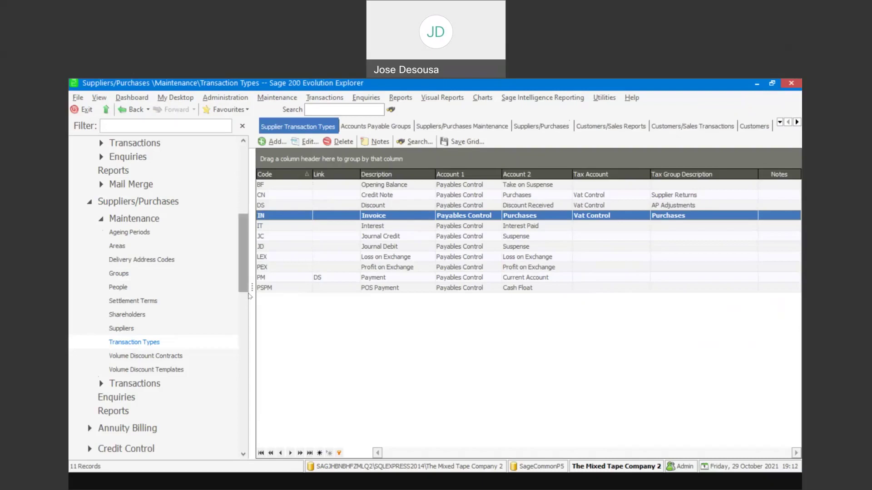
Assign the supplier REPEAT RECYCLING SERVICES to the group INT and save the supplier record.
left_click(141, 327)
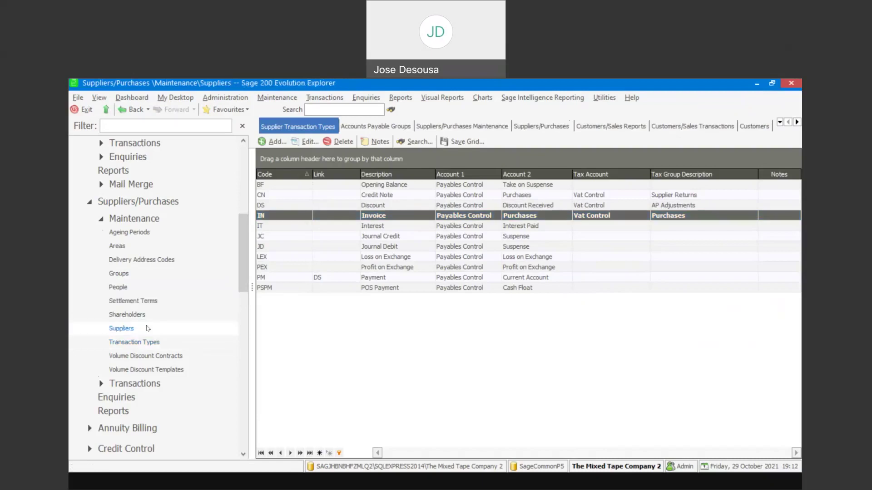
left_click(290, 298)
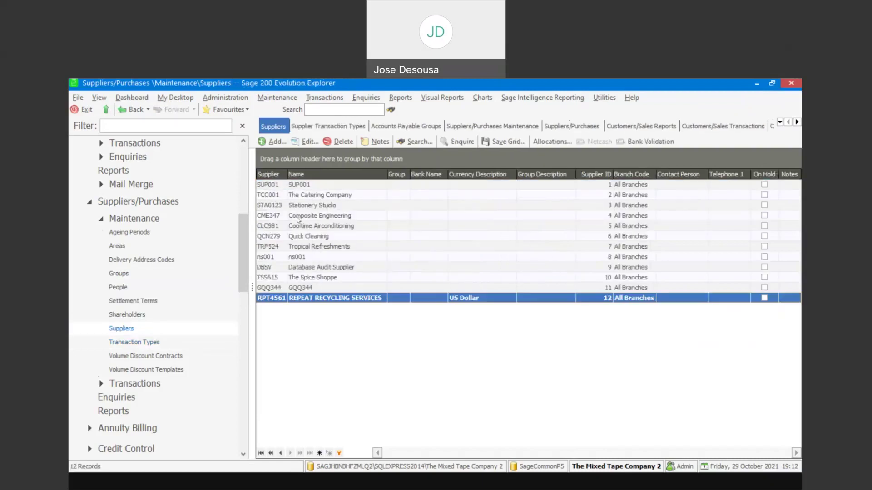
left_click(304, 144)
left_click(506, 224)
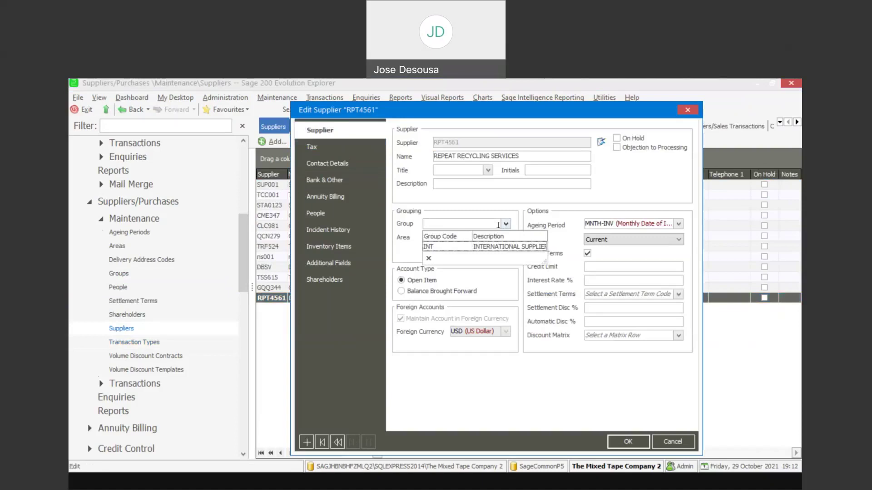
left_click(492, 247)
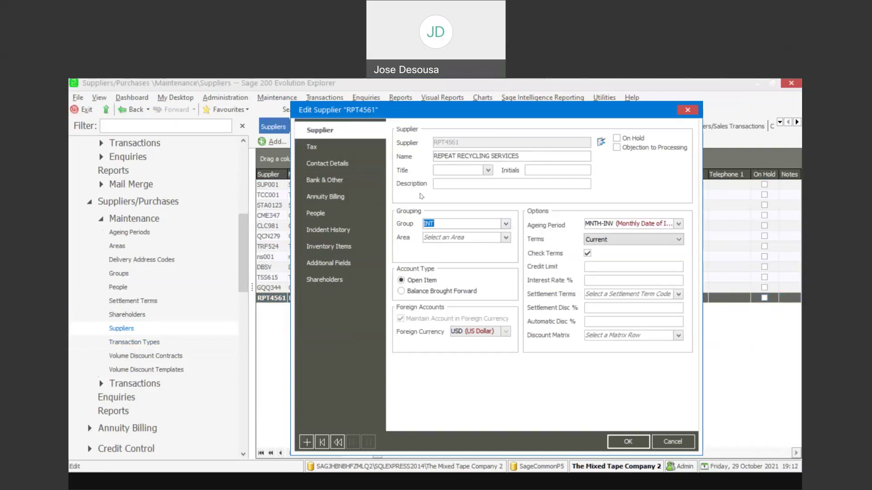
left_click(614, 442)
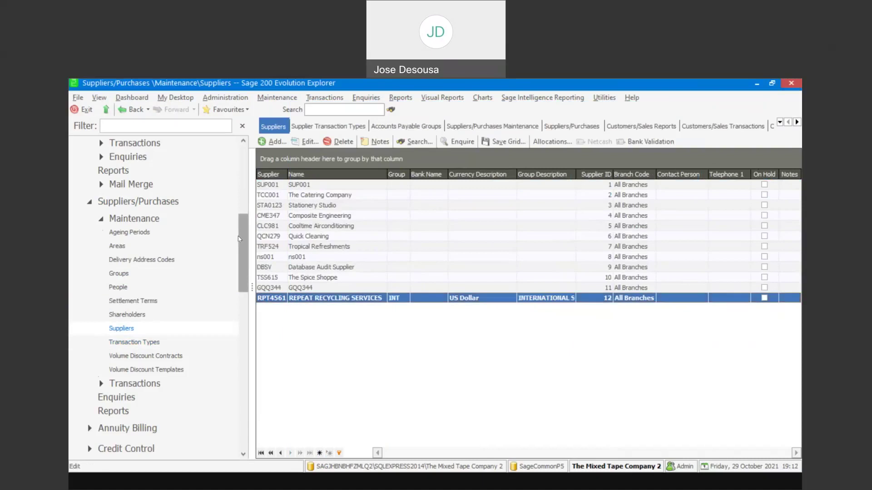
Check the group filter options in the supplier Transactions report, and close the report without running it.
scroll(247, 271, "down", 3)
scroll(247, 271, "down", 1)
left_click(176, 280)
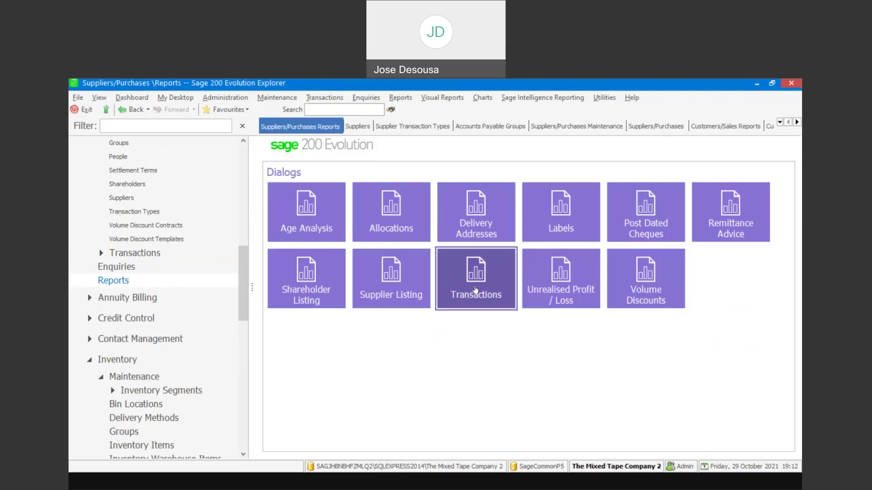
left_click(475, 291)
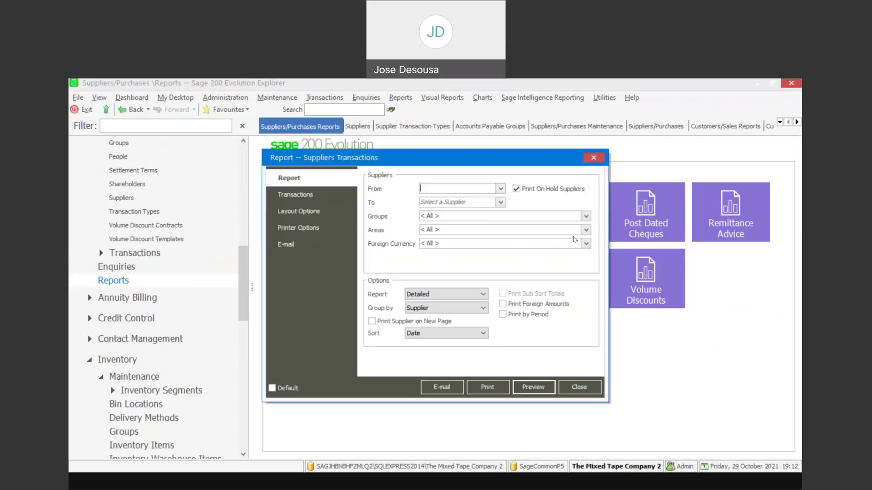
left_click(585, 216)
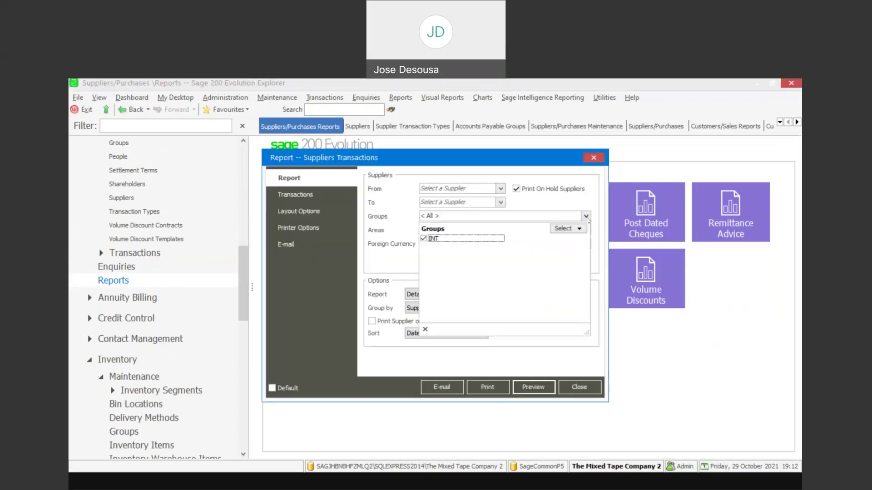
left_click(587, 219)
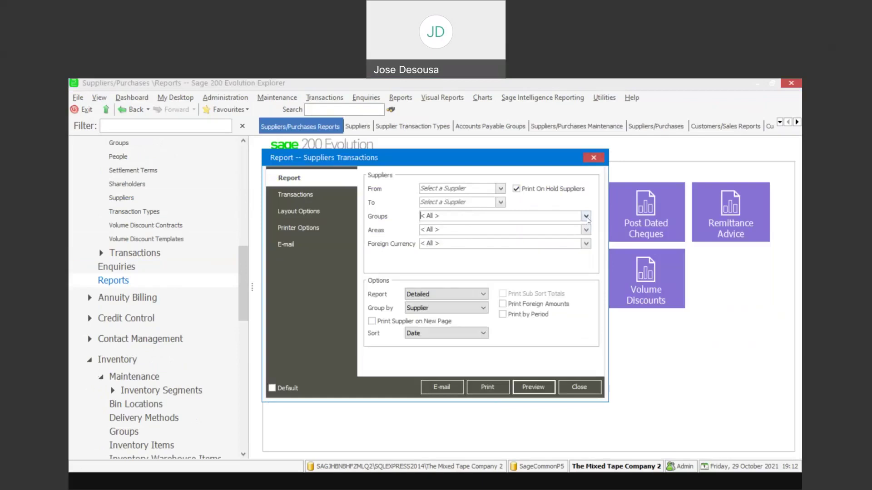
left_click(576, 388)
Add a new inventory group with the code SPL and the description SMALL APPLIANCES.
left_click_drag(244, 261, 246, 287)
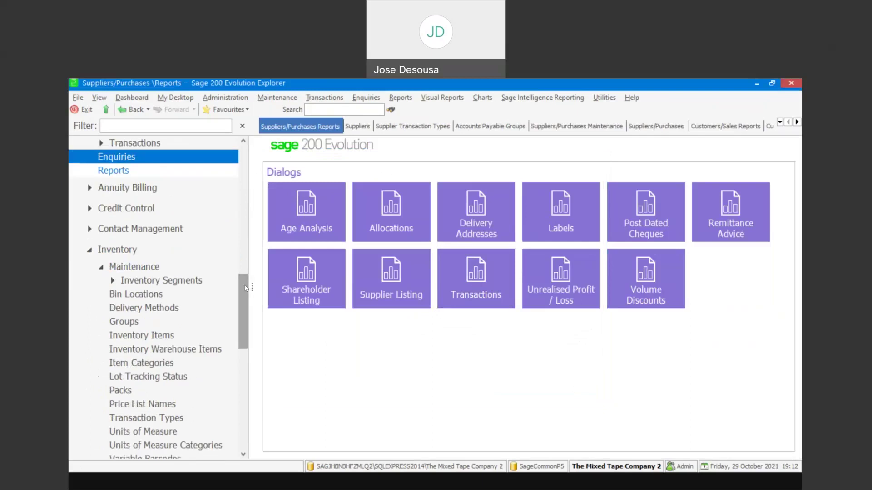
left_click_drag(245, 288, 247, 292)
left_click(159, 303)
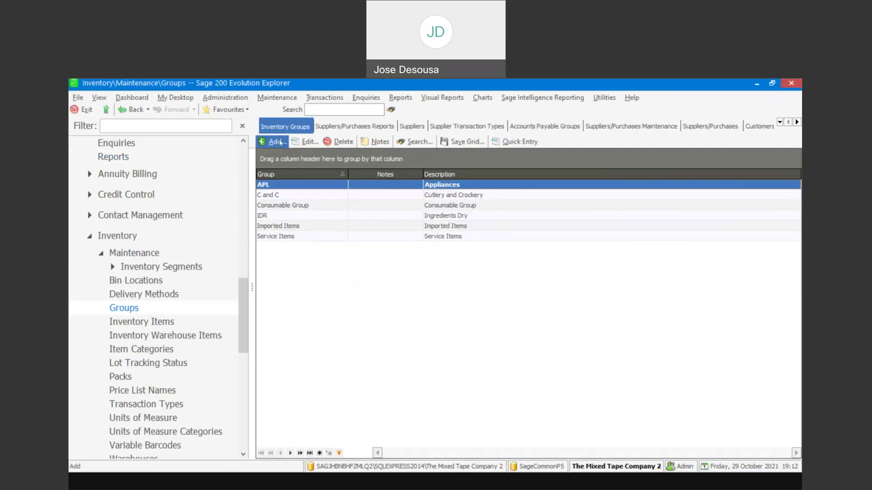
left_click(281, 143)
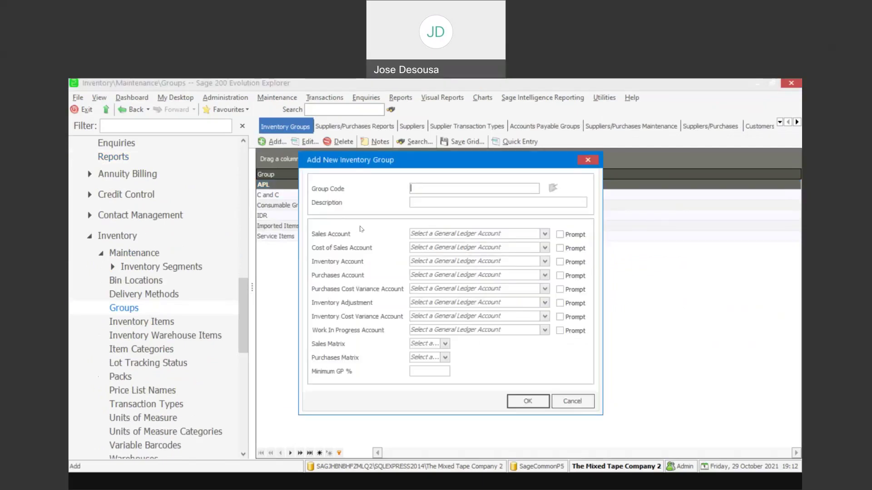
type("SPL")
left_click(443, 203)
type("SMALL APPLICANCES")
Set the new inventory group's sales account to the ledger account Stock Appliances.
left_click(545, 234)
key("Down")
key("Down")
key("Down")
key("Down")
key("Down")
key("Down")
key("Down")
key("Down")
key("Down")
key("Down")
key("Down")
key("Down")
key("Down")
key("Down")
key("Down")
key("Down")
key("Down")
key("Down")
key("Down")
key("Down")
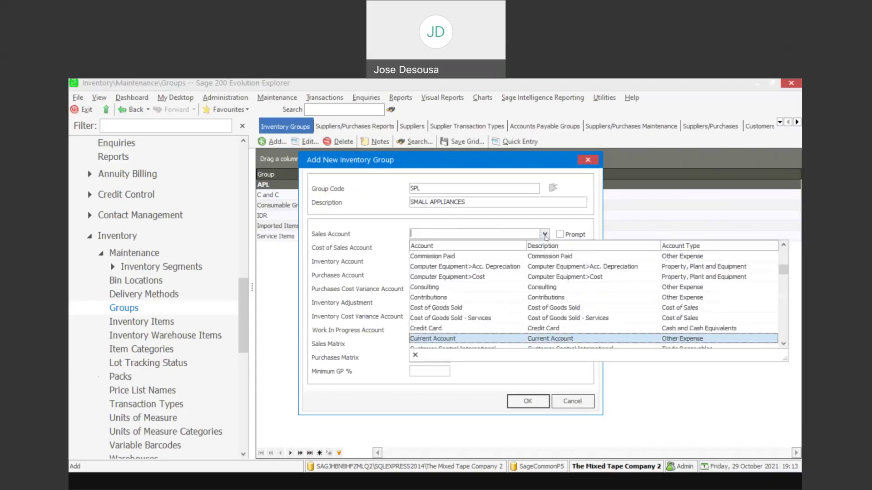
key("Down")
key("Down")
key("Down")
key("Down")
key("Down")
key("Down")
key("Down")
key("Down")
key("Down")
key("Down")
key("Down")
key("Down")
key("Down")
key("Down")
key("Down")
key("Down")
key("Down")
key("Down")
key("Down")
key("Down")
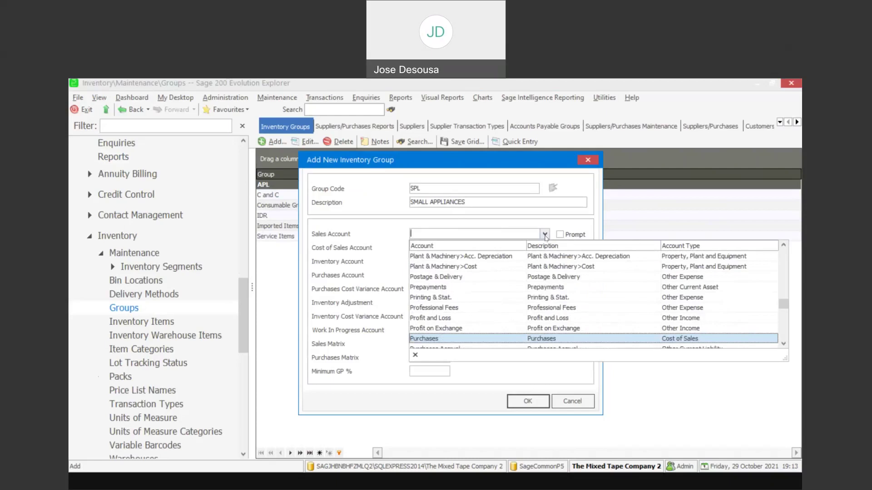
key("Down")
key("Down")
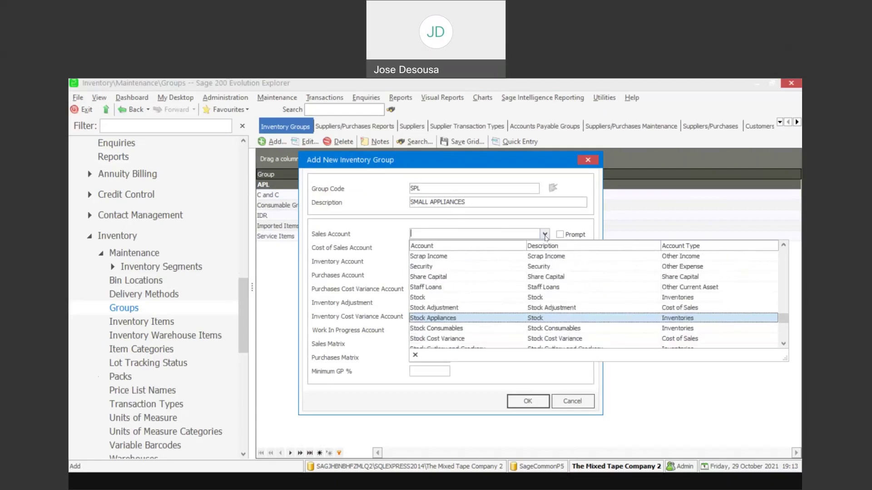
key("Return")
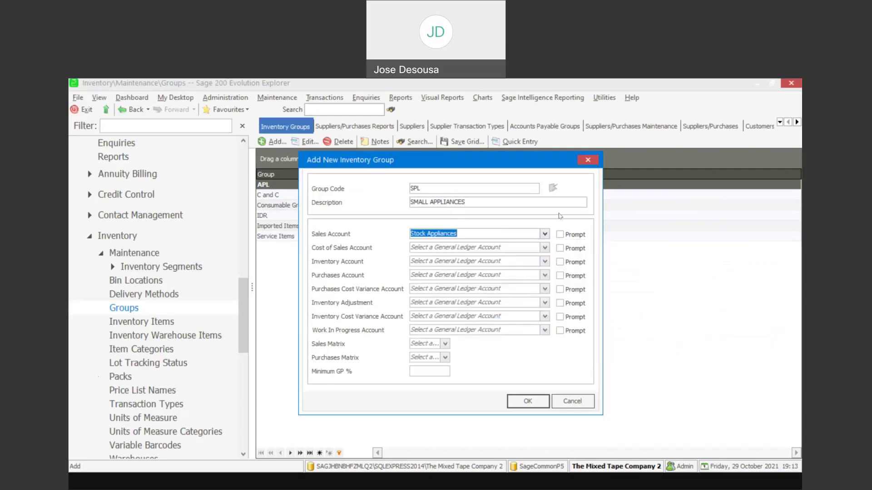
Set the inventory account of group SPL to the ledger account Stock Appliances, and save the inventory group.
left_click(545, 262)
key("Down")
key("Down")
key("Down")
key("Down")
key("Down")
key("Down")
key("Down")
key("Down")
key("Down")
key("Down")
key("Down")
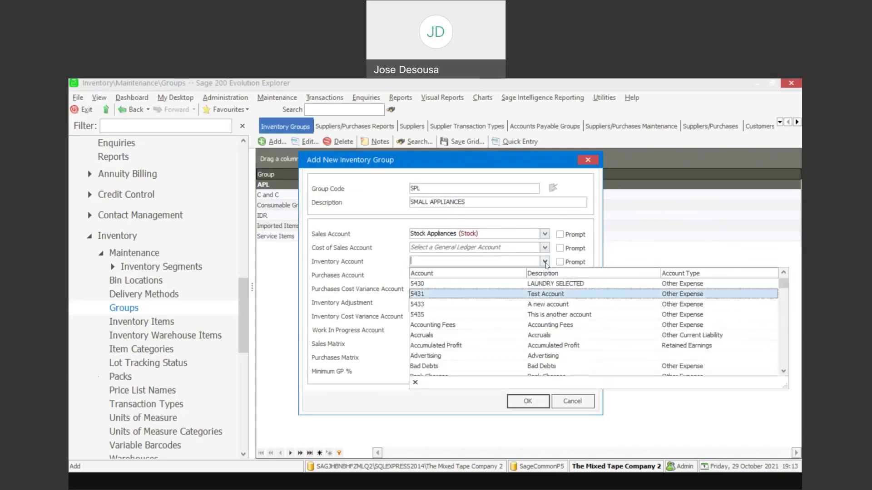
key("Down")
key("Down")
key("Down")
key("Down")
key("Down")
key("Down")
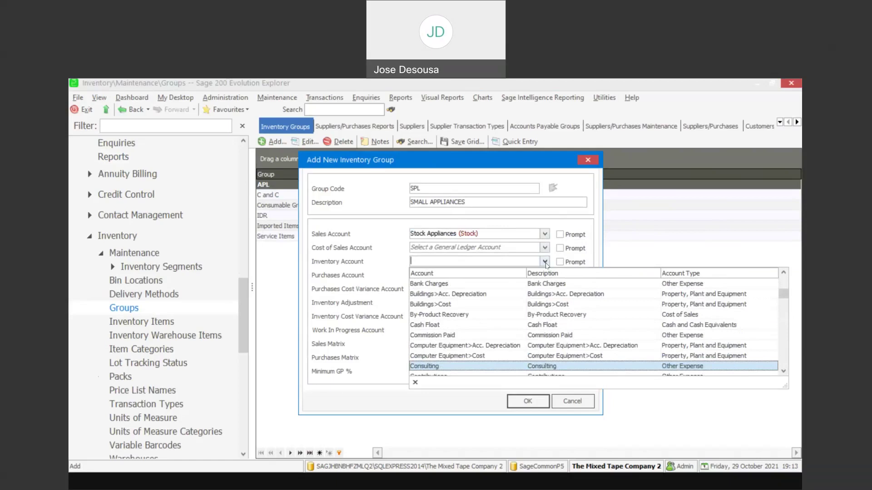
key("Down")
key("Down")
key("Down")
key("Down")
key("Down")
key("Down")
key("Down")
key("Down")
key("Down")
key("Down")
key("Down")
key("Down")
key("Down")
key("Down")
key("Down")
key("Down")
key("Down")
key("Down")
key("Down")
key("Down")
key("Down")
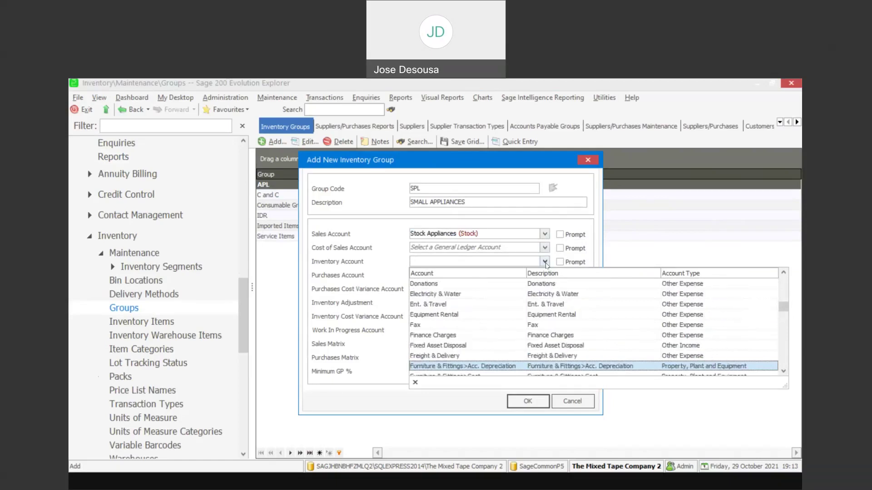
key("Down")
key("Down")
key("Down")
key("Down")
key("Down")
key("Down")
key("Down")
key("Down")
key("Down")
key("Down")
key("Down")
key("Down")
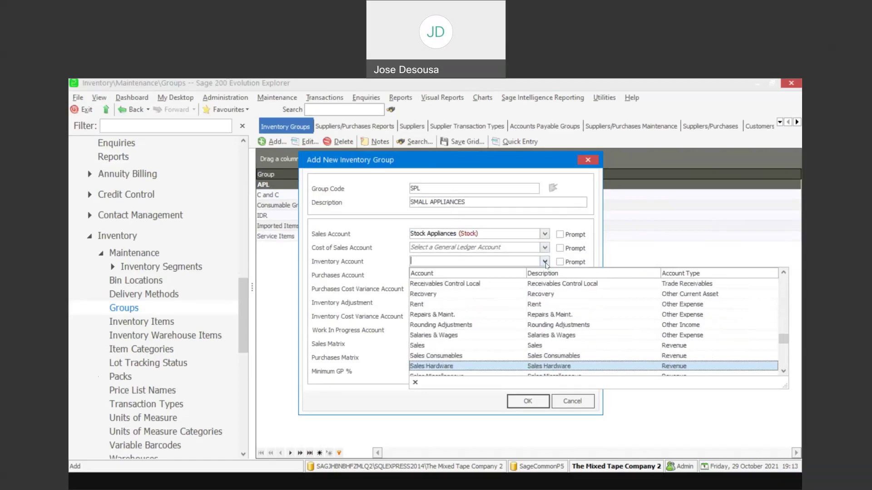
key("Down")
key("Down")
key("Down")
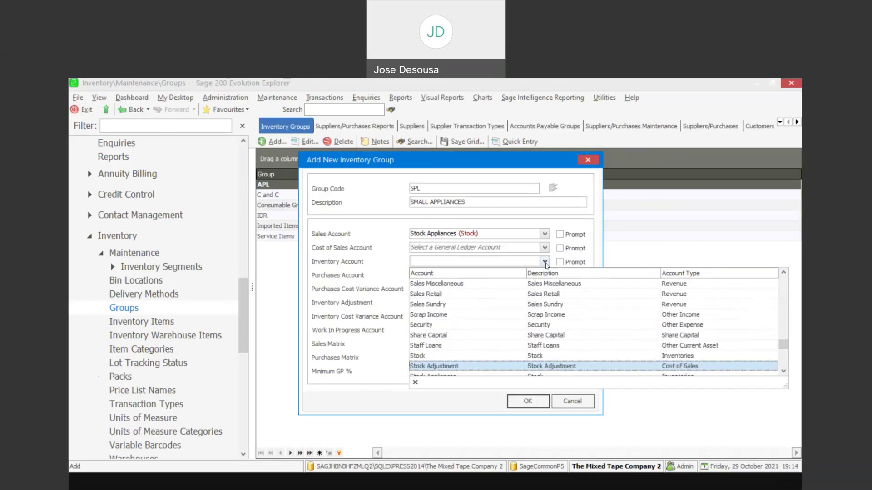
key("Up")
key("Return")
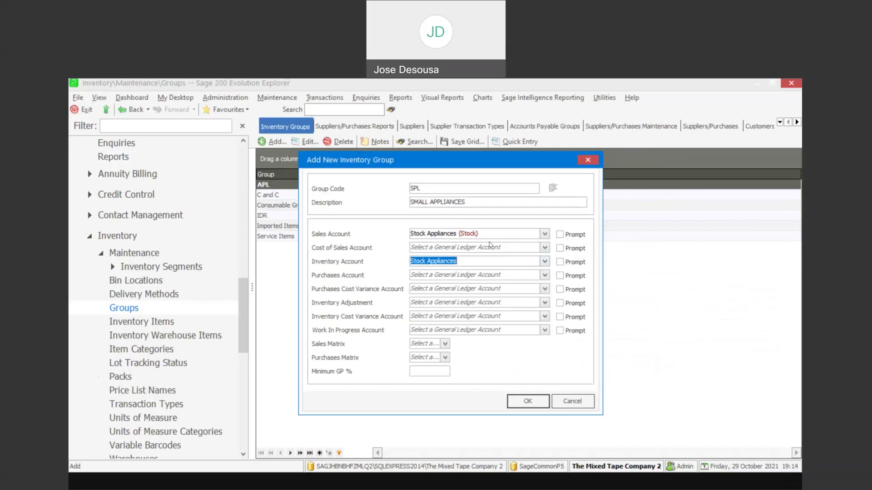
left_click(526, 402)
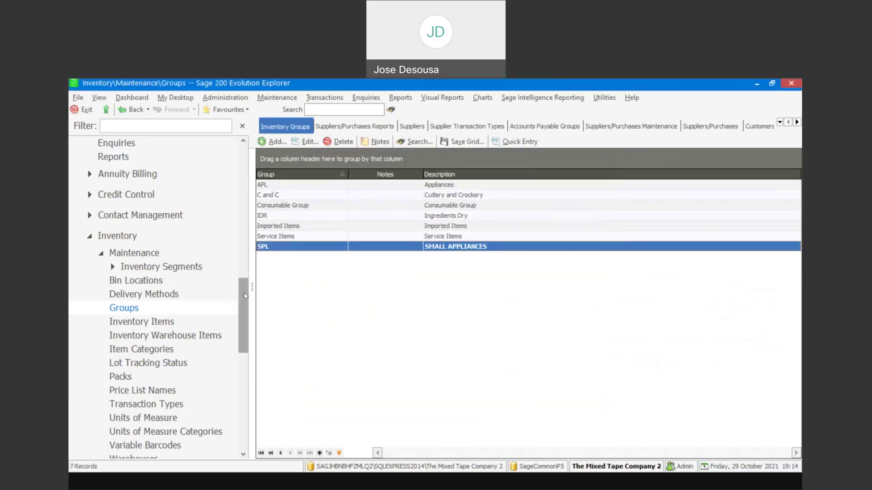
Review the debit and credit ledger accounts on the inventory transaction type GRV (Goods Received), leaving it as it is.
left_click_drag(243, 292, 236, 309)
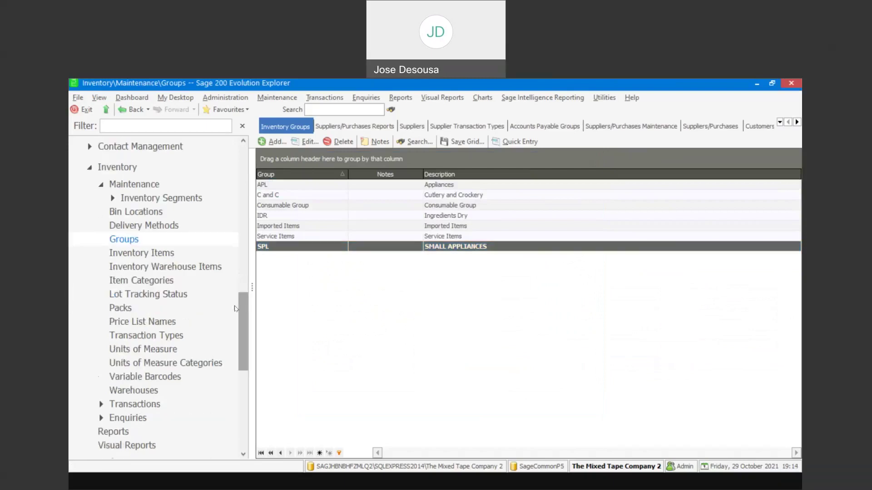
left_click(185, 331)
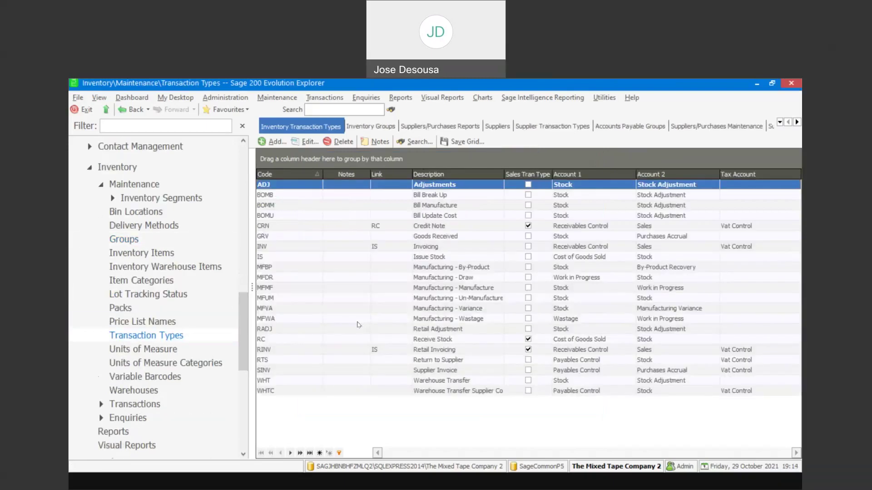
left_click(278, 236)
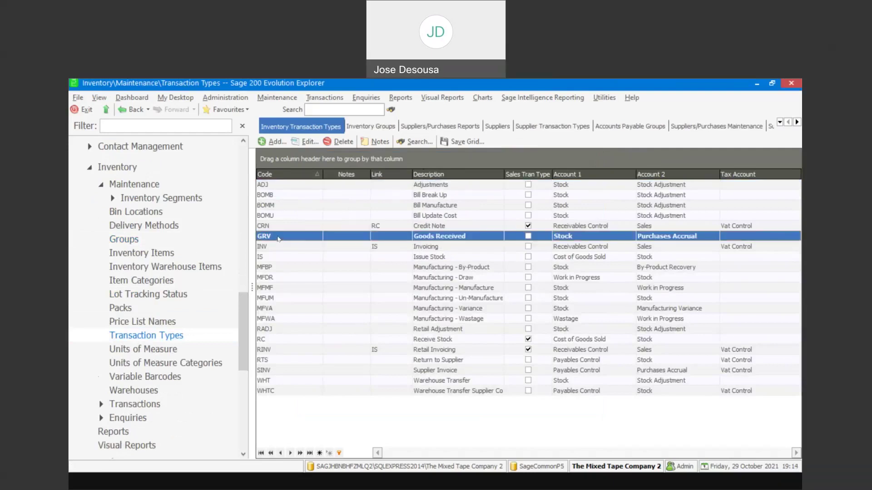
left_click(308, 141)
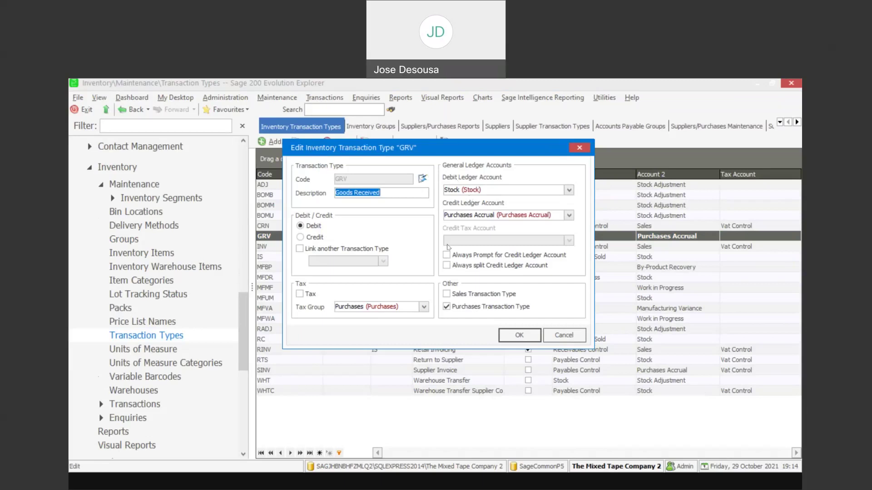
left_click(519, 336)
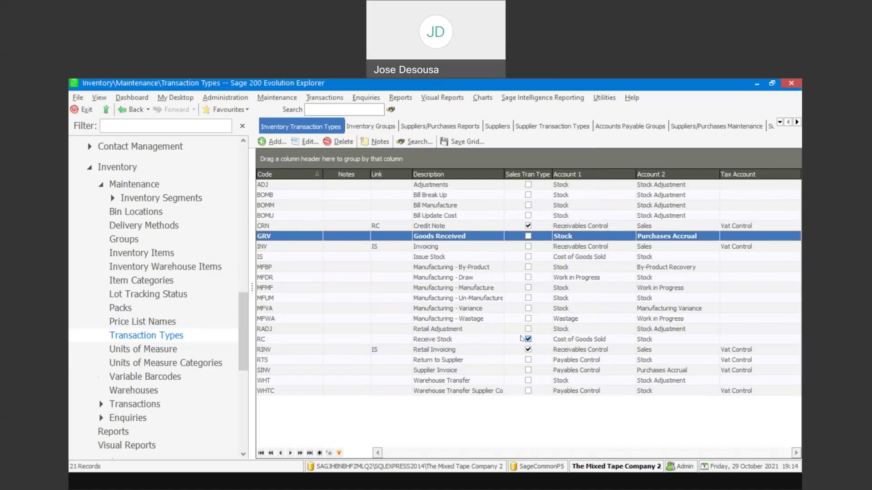
Add a new inventory item with the simple code BLN8514 and the description BLENDER 1-7 Litre.
left_click(184, 252)
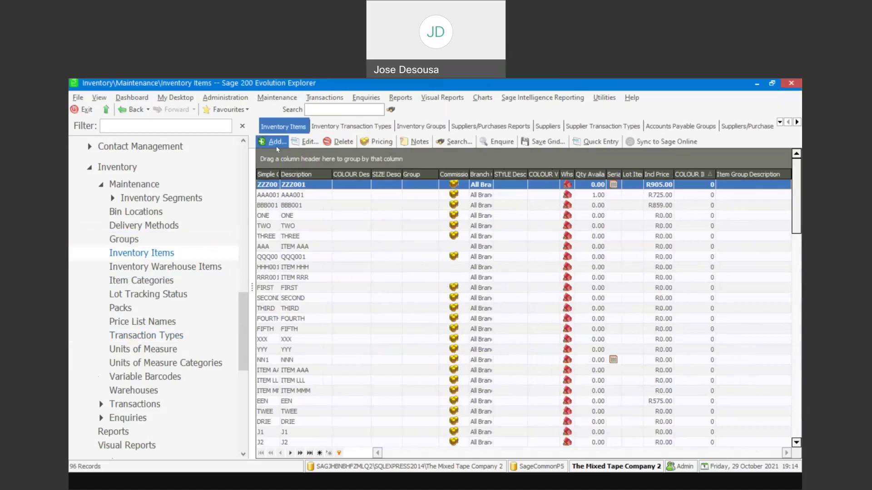
left_click(277, 144)
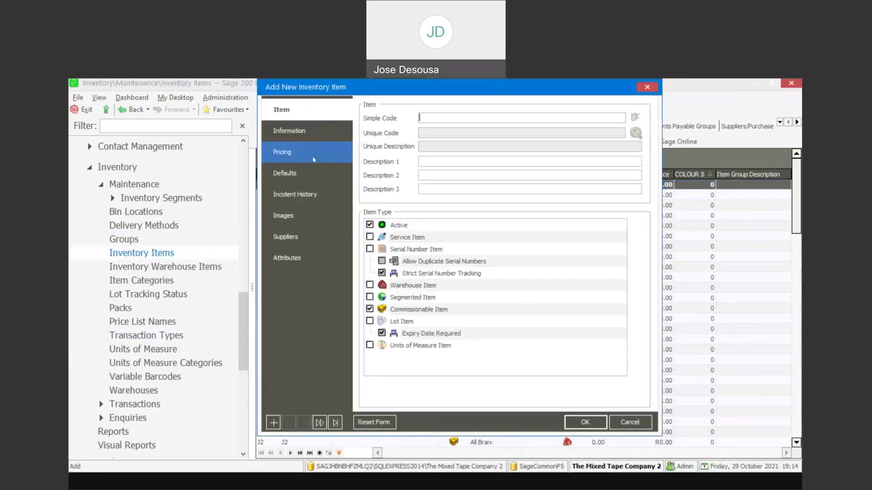
type("BLN8514")
left_click(428, 162)
type("BLENDER ")
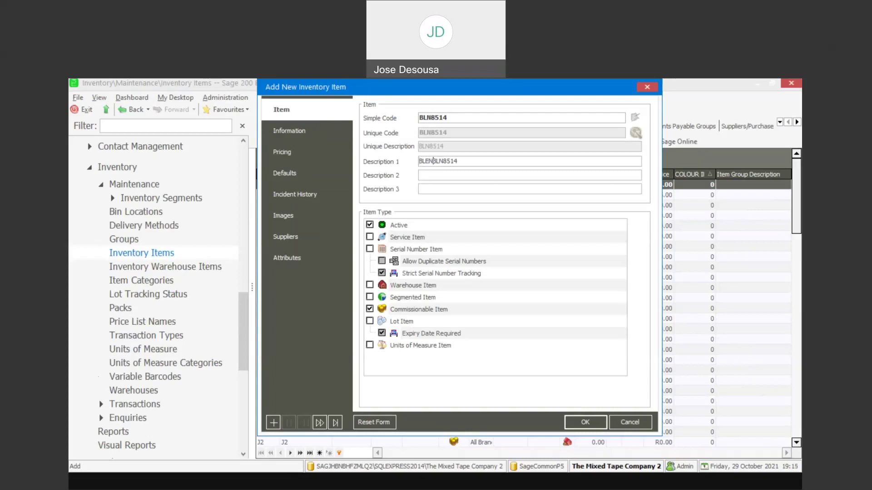
type("1")
type("-7 Litre")
key("Delete")
key("Delete")
key("Delete")
key("Delete")
key("Delete")
key("Delete")
key("Delete")
Assign the new blender item to the inventory group SPL and save the item.
left_click(328, 132)
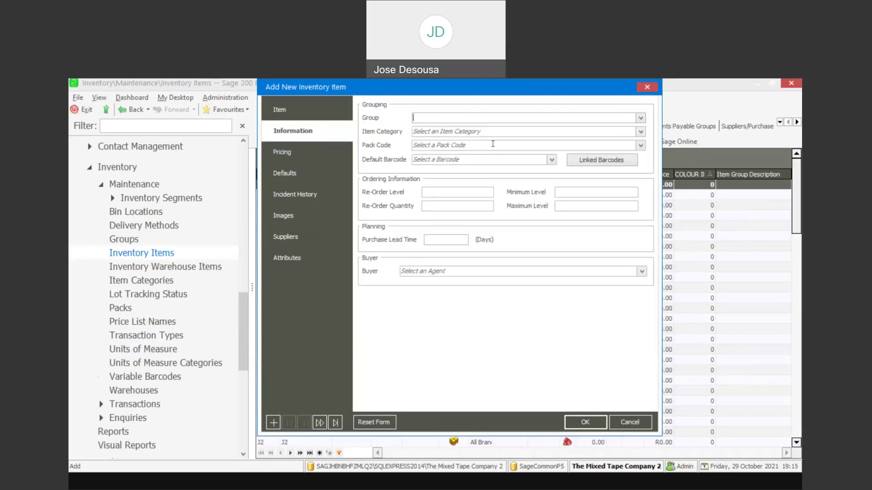
left_click(640, 118)
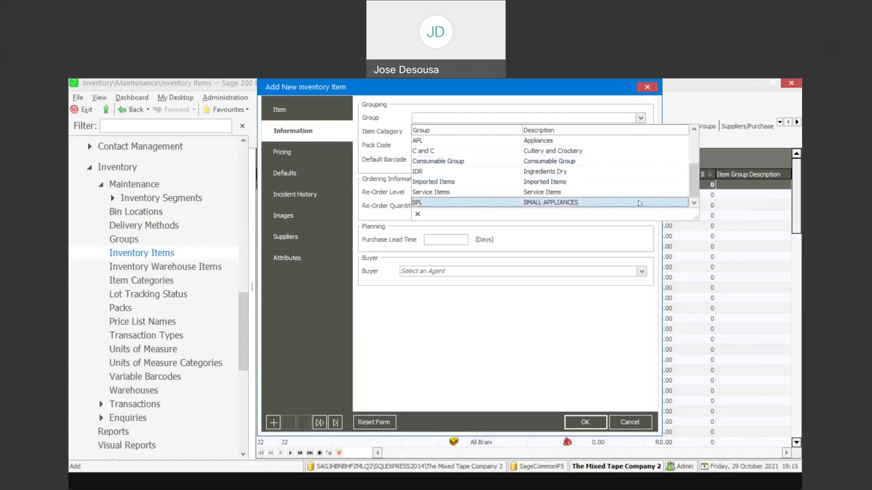
left_click(640, 202)
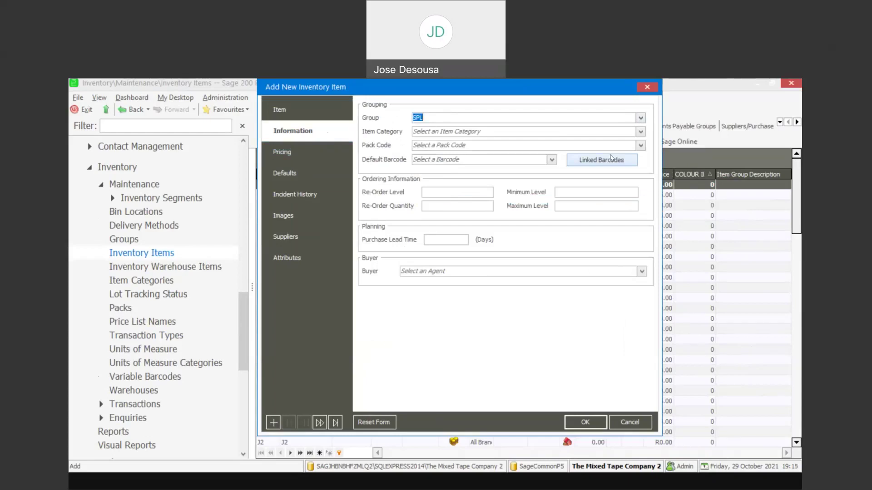
left_click(568, 423)
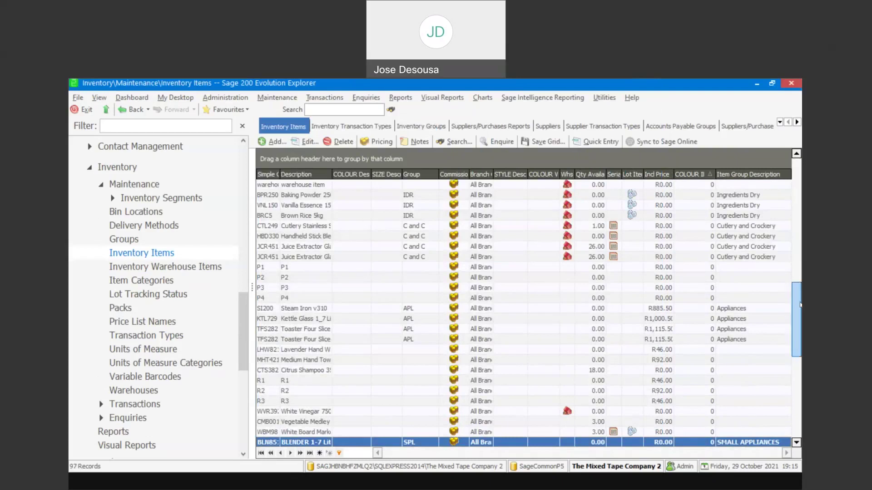
Open the White Vinegar item's Master Warehouse details and review the available inventory groups, leaving the group unassigned.
left_click(312, 413)
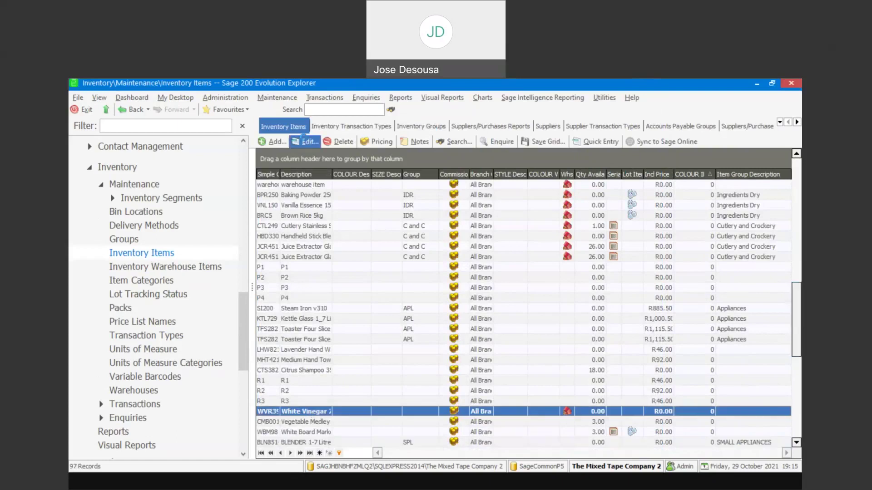
left_click(308, 143)
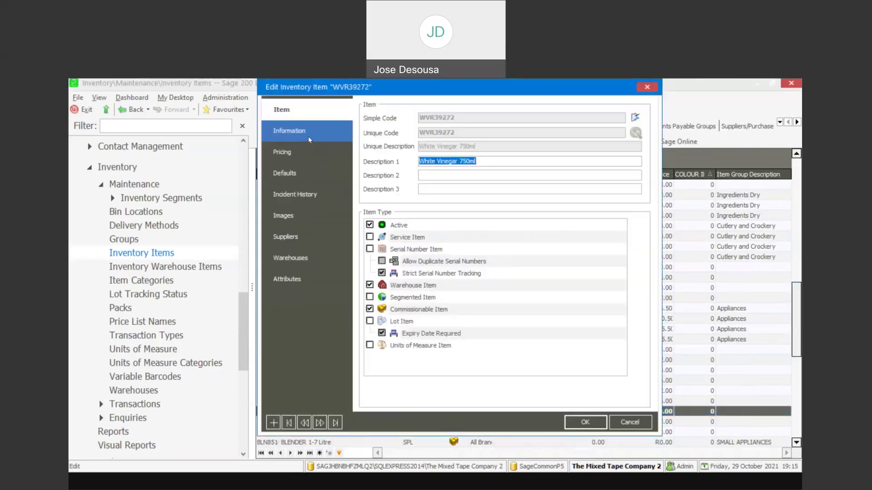
left_click(308, 139)
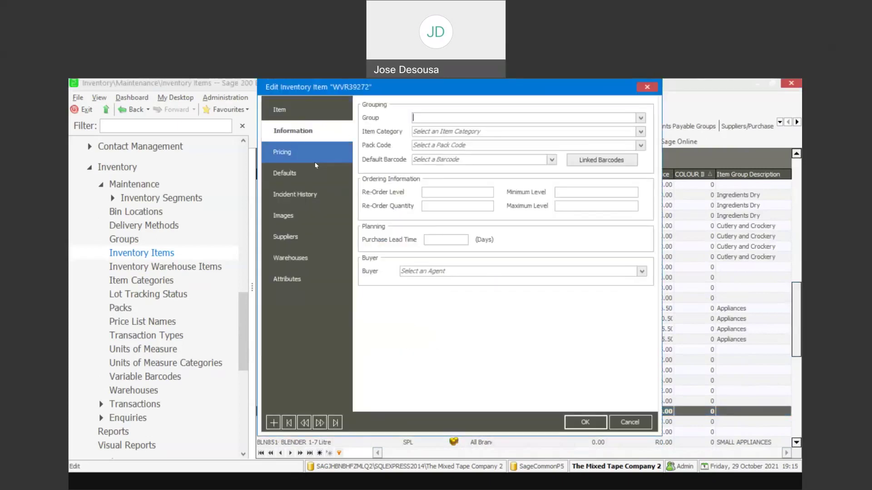
left_click(304, 255)
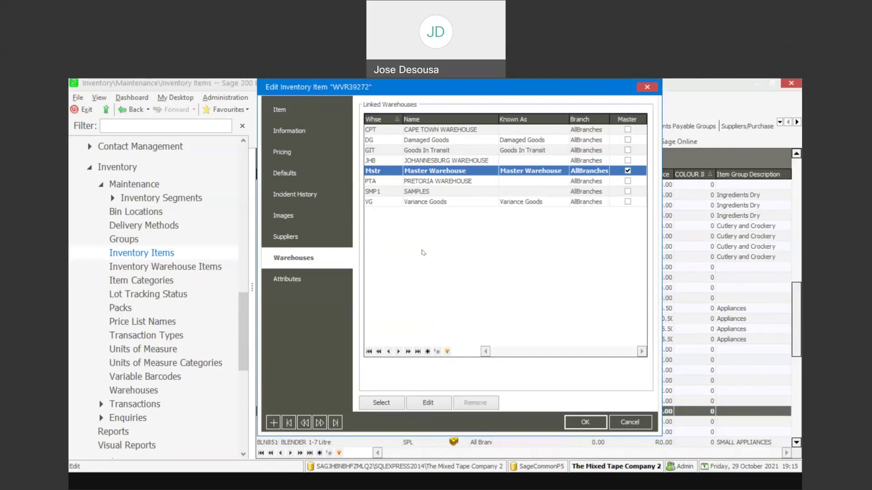
left_click(418, 399)
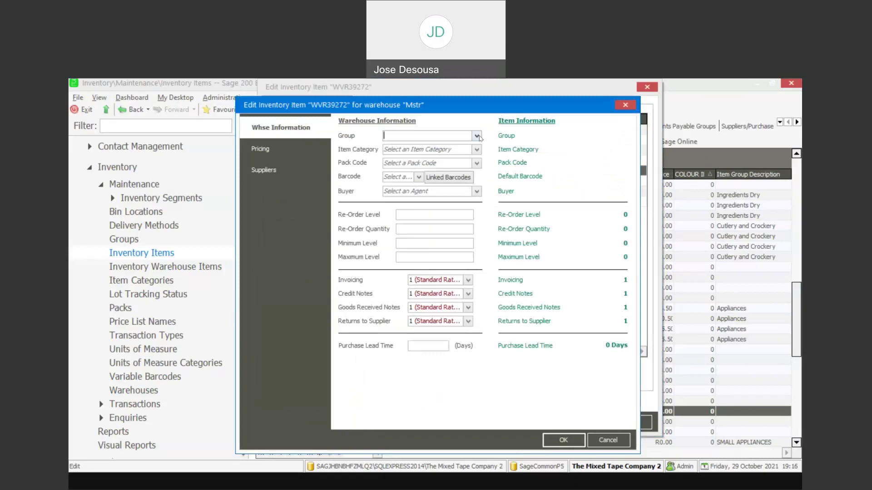
left_click(477, 137)
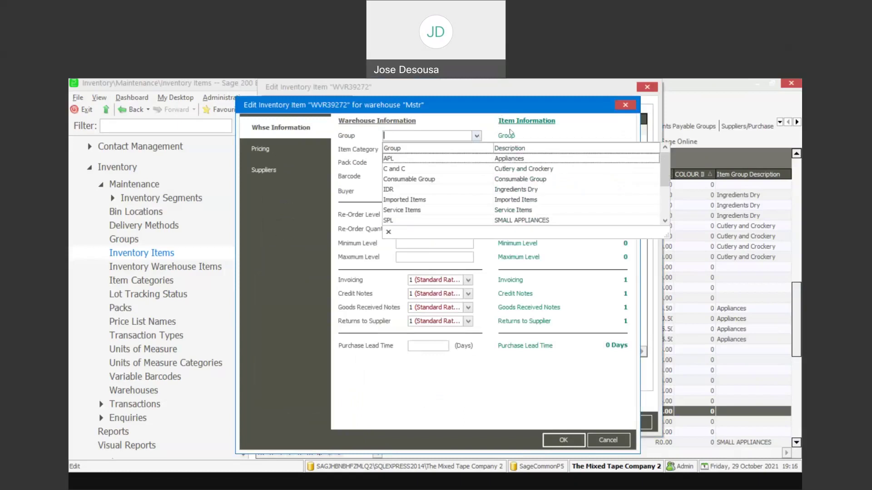
left_click(511, 132)
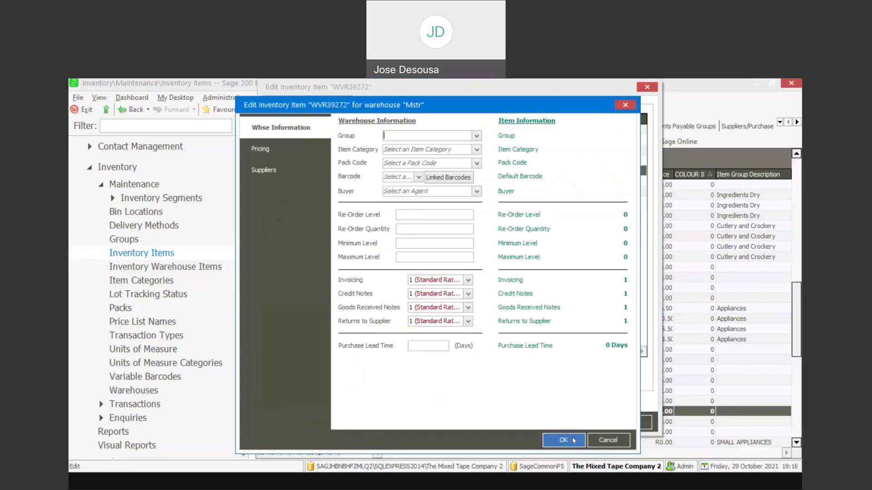
left_click(601, 438)
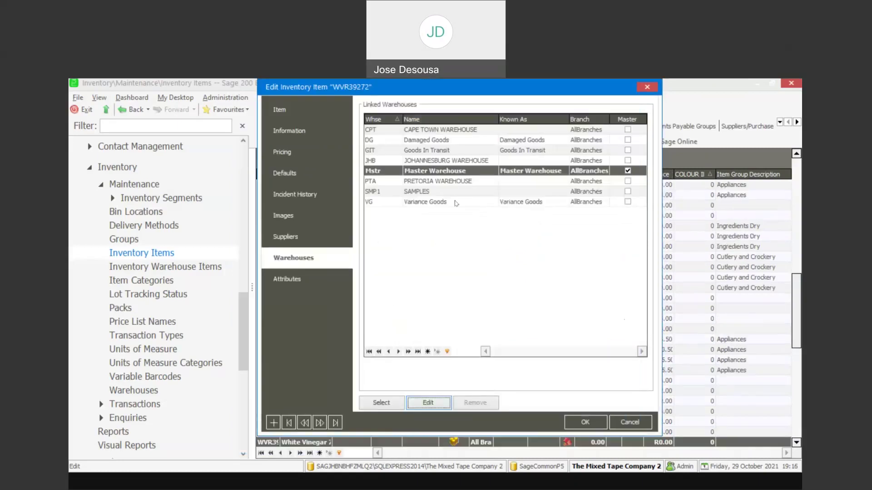
Review the Pretoria warehouse details of the White Vinegar item, and close the item without changes.
left_click(459, 182)
left_click(428, 402)
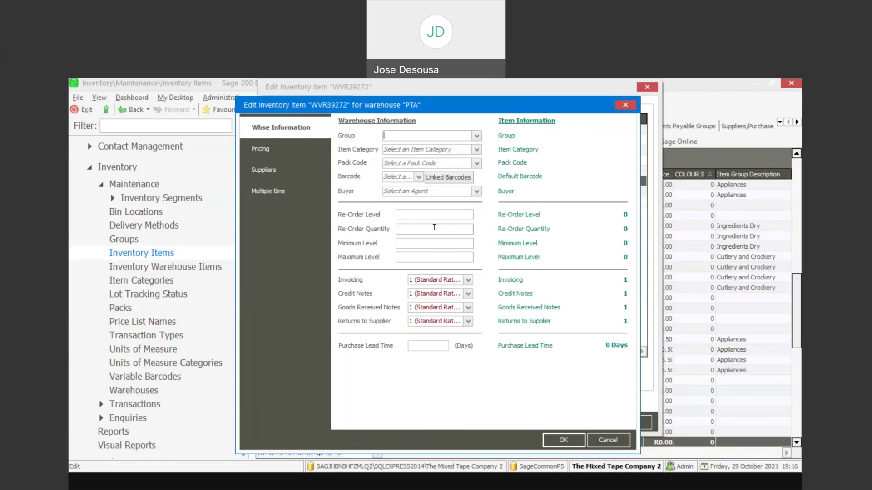
left_click(607, 440)
left_click(635, 427)
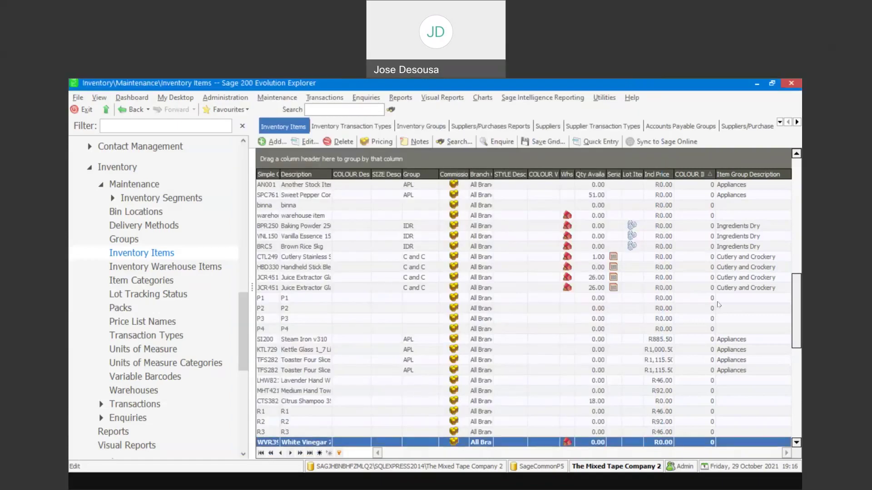
Start a new inventory Goods Received Voucher for the supplier Composite Engineering.
left_click_drag(800, 304, 799, 176)
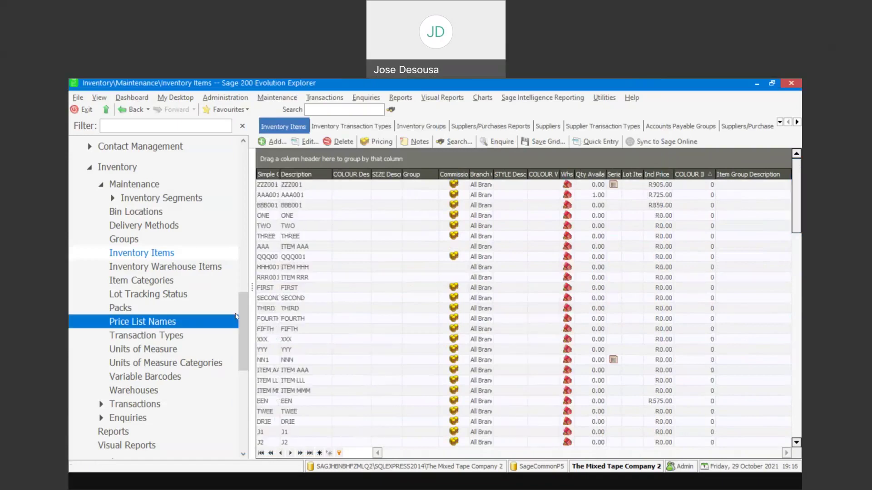
left_click_drag(241, 312, 243, 335)
left_click(194, 308)
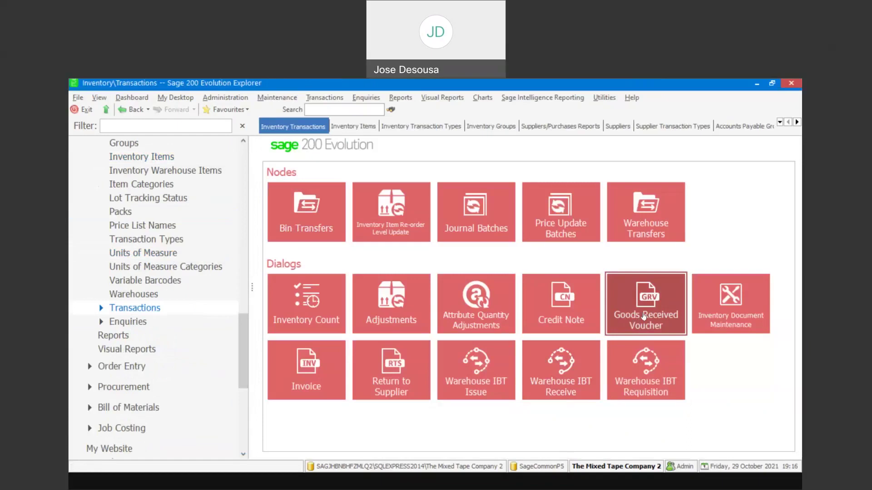
left_click(643, 316)
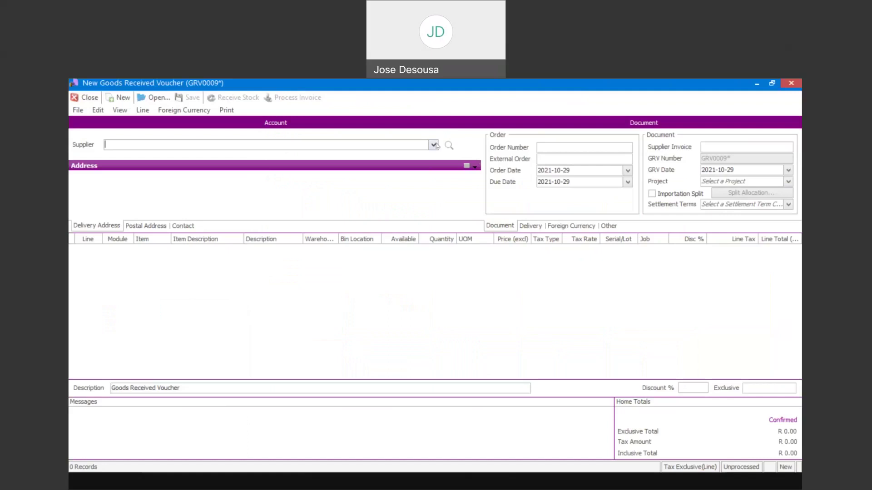
left_click(434, 145)
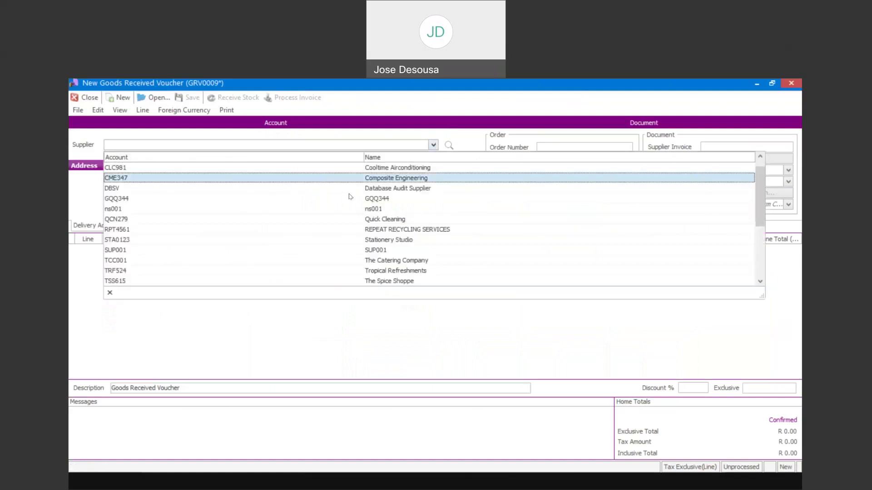
left_click(380, 182)
Add a stock line for item BLN8514 with a quantity of 15 and an exclusive price of R699.
left_click(144, 249)
type("BLN001")
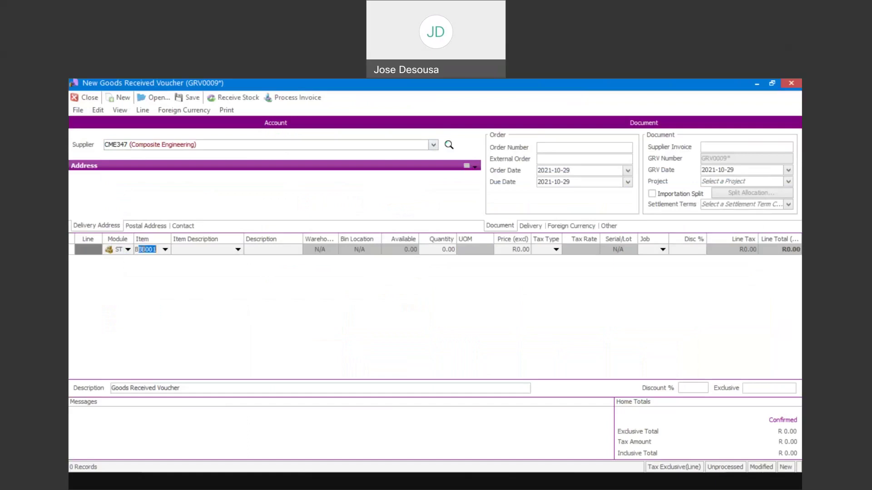
key("Tab")
key("Tab")
key("Tab")
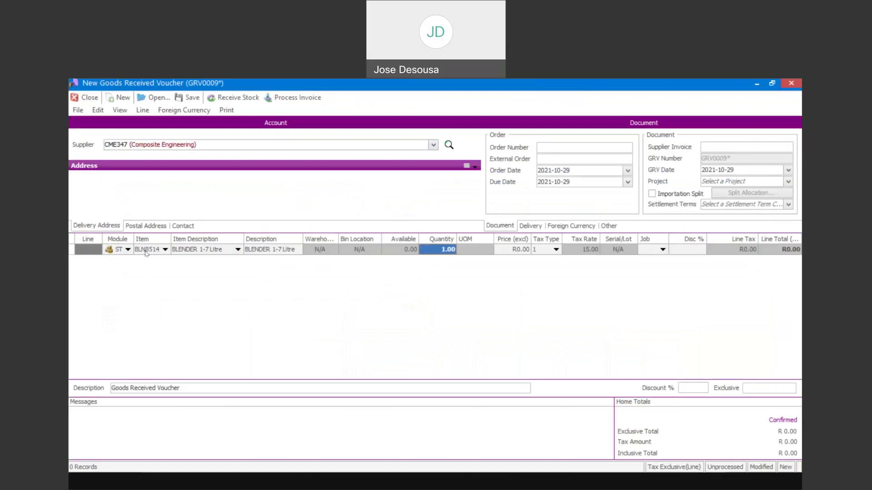
type("15")
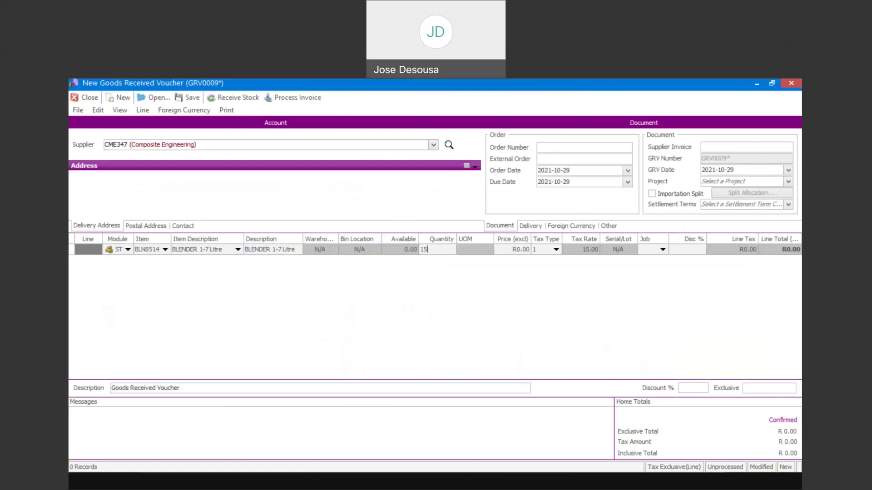
key("Tab")
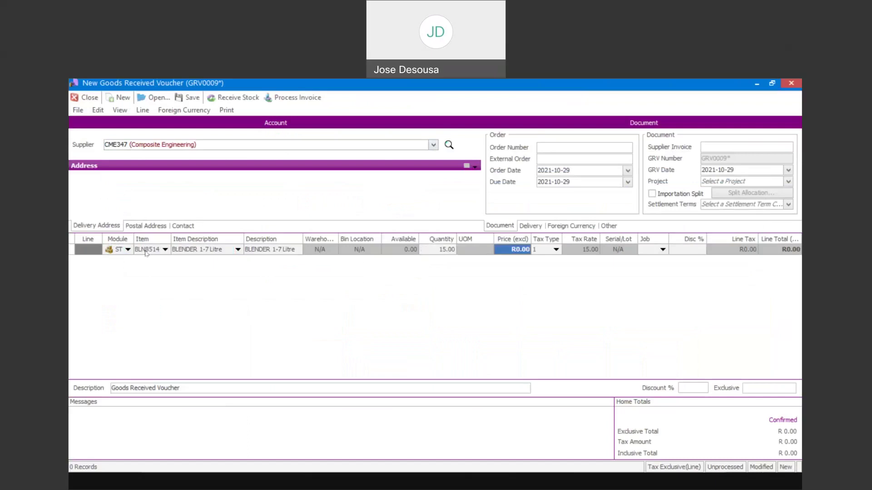
type("699")
key("Tab")
key("Tab")
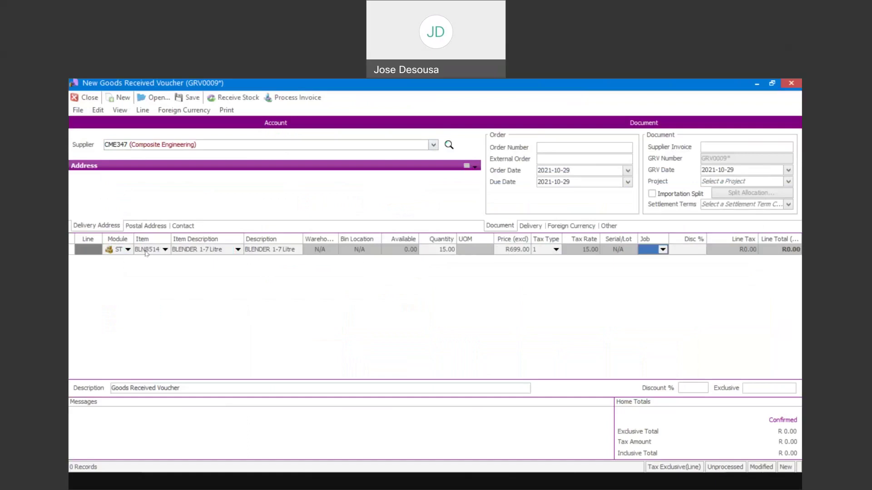
key("Tab")
key("Tab")
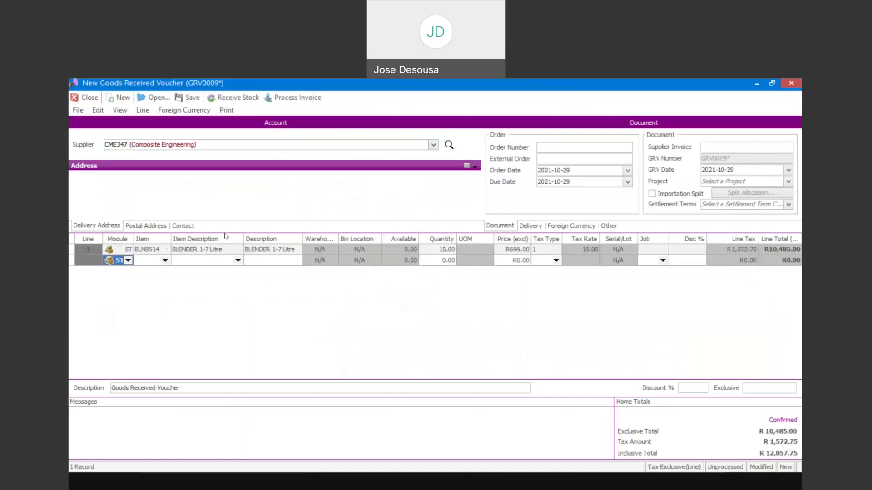
Receive the stock on the voucher without printing the document, and close the voucher window.
left_click(242, 100)
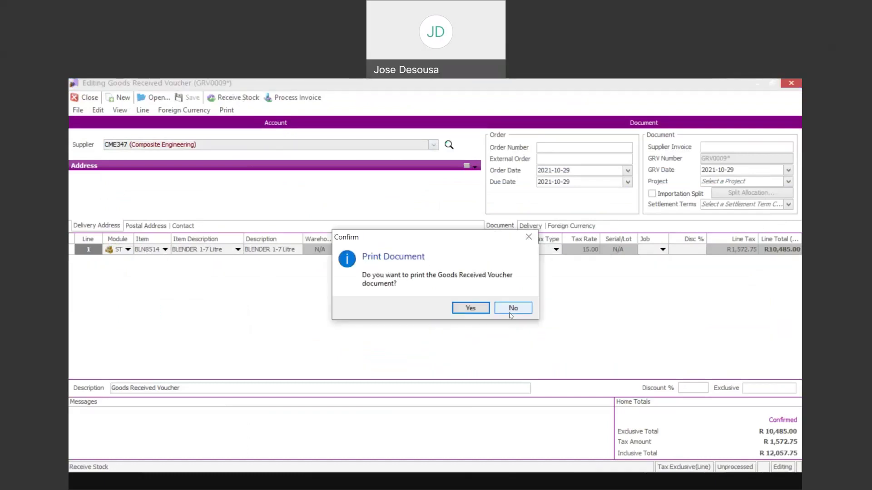
left_click(510, 309)
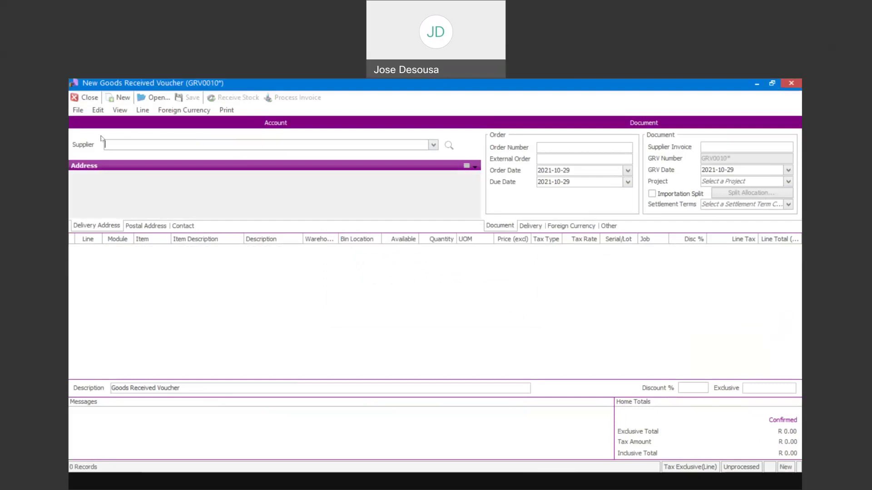
left_click(87, 97)
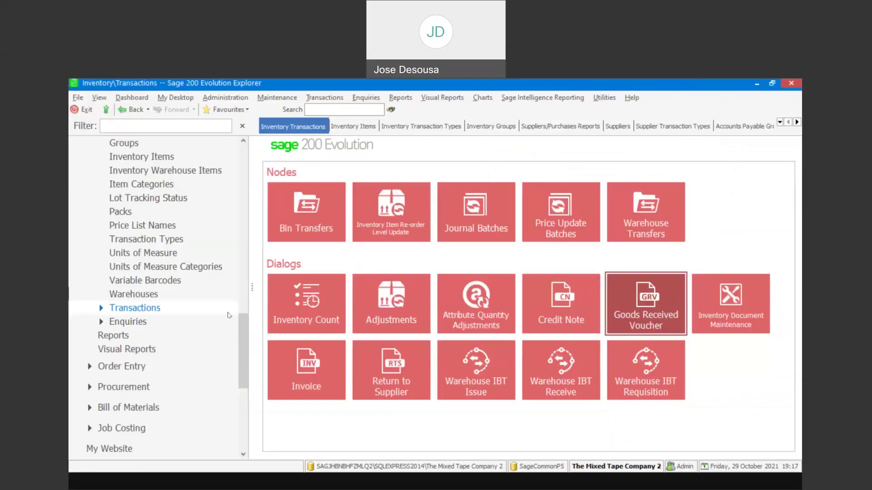
Find the blender item BLN8514 among the inventory items and open an enquiry on its transactions.
left_click_drag(241, 326, 244, 306)
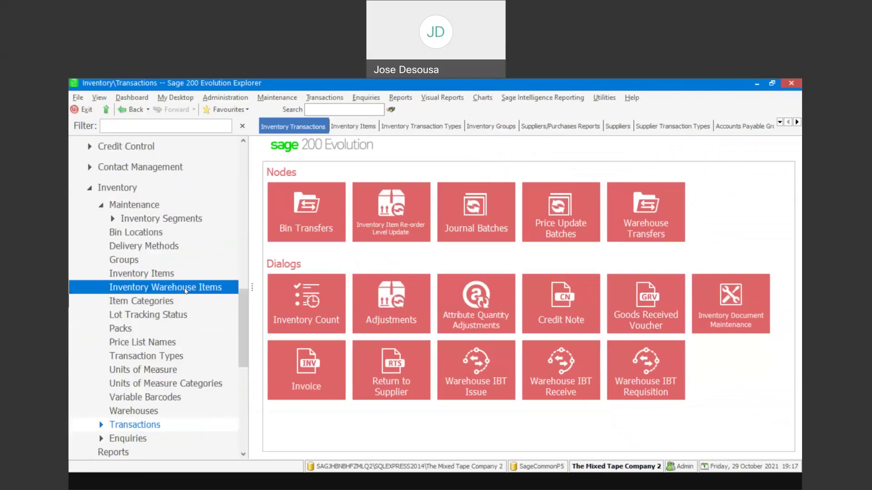
left_click(159, 276)
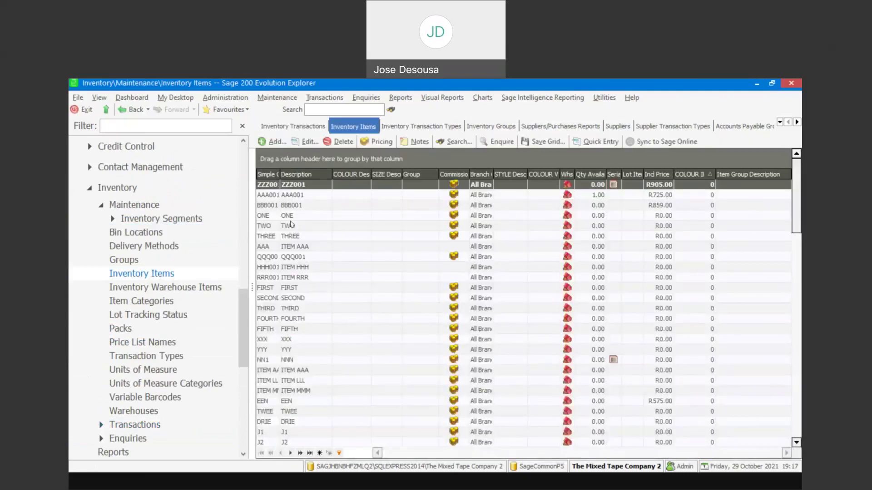
left_click(271, 226)
key("ctrl+End")
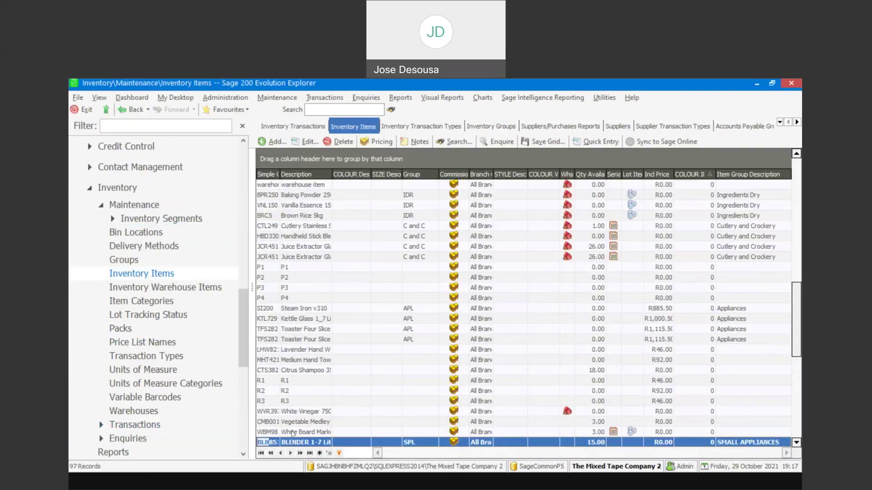
right_click(300, 444)
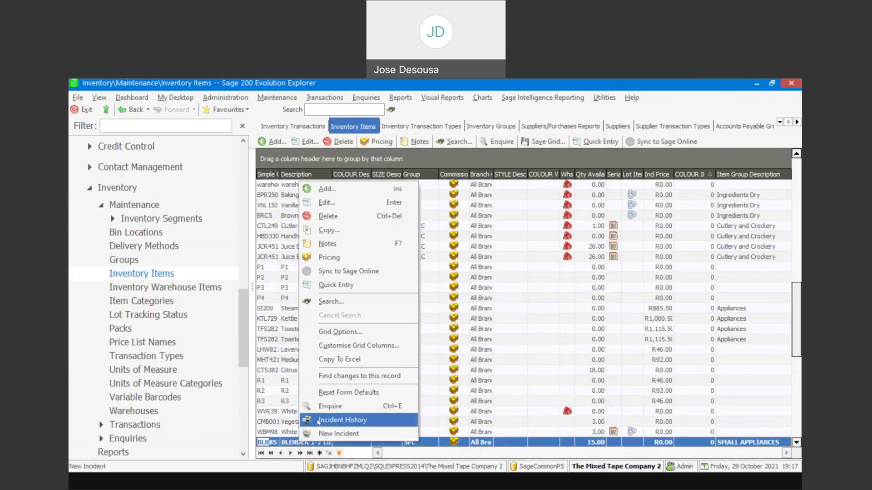
left_click(324, 406)
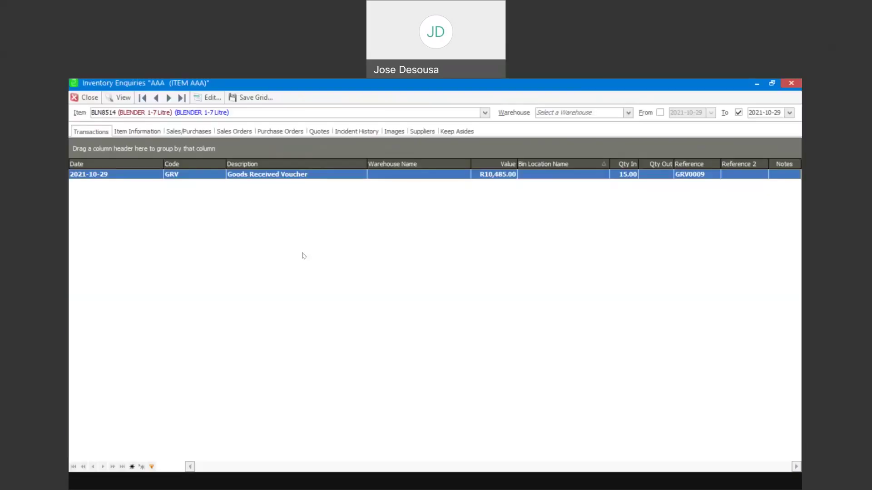
Drill down into the blender's Goods Received Voucher transaction to check the ledger accounts posted, and close the enquiry.
right_click(278, 177)
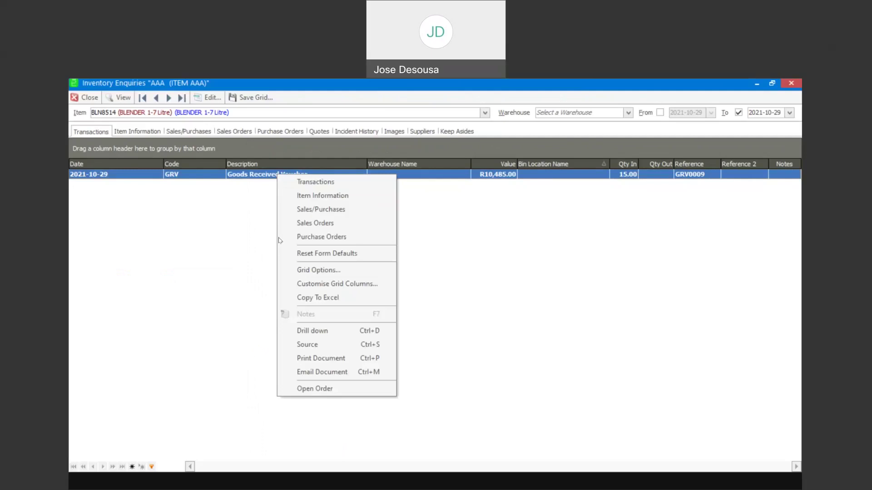
left_click(304, 332)
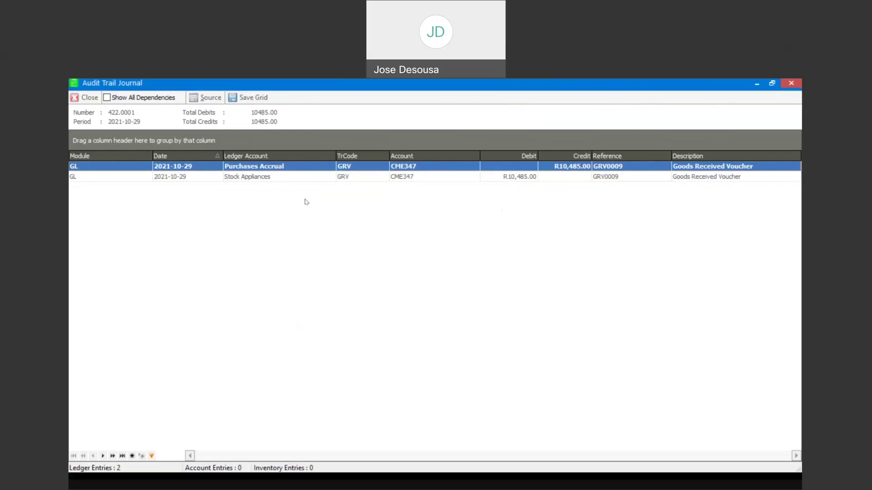
left_click(88, 98)
left_click(88, 99)
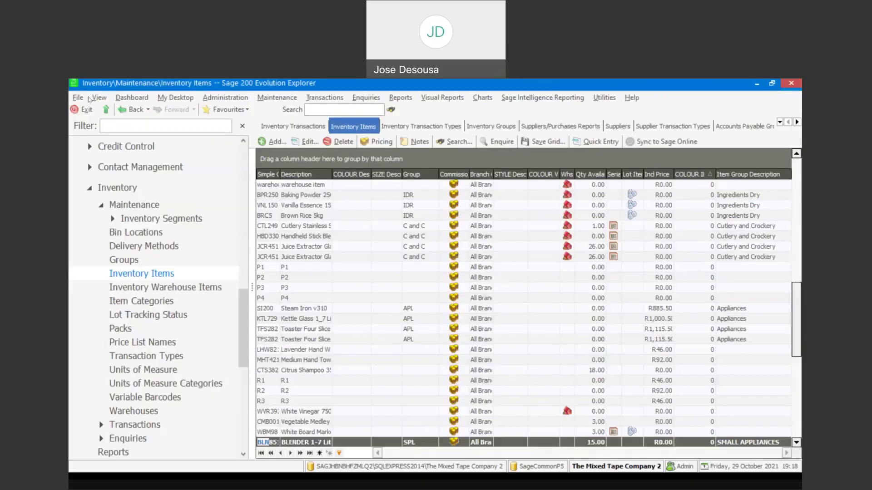
Review the group filter options of the Inventory Transactions report, and close the report without running it.
left_click_drag(241, 314, 244, 351)
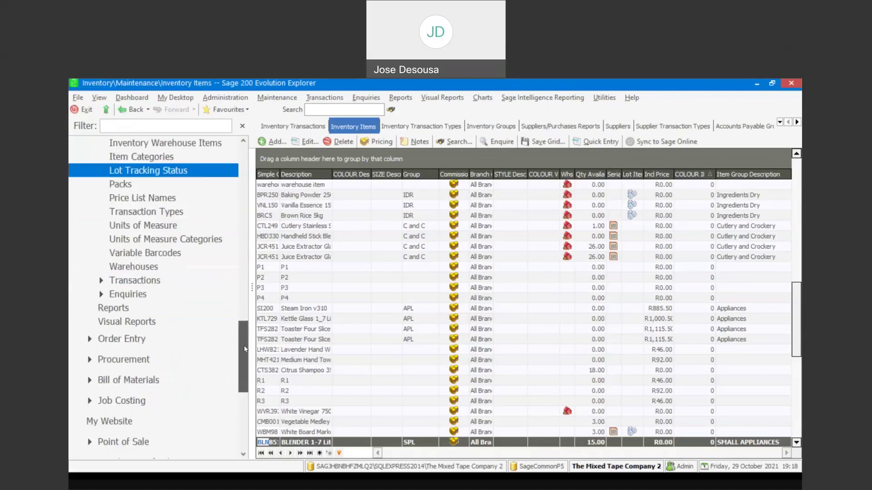
left_click(193, 308)
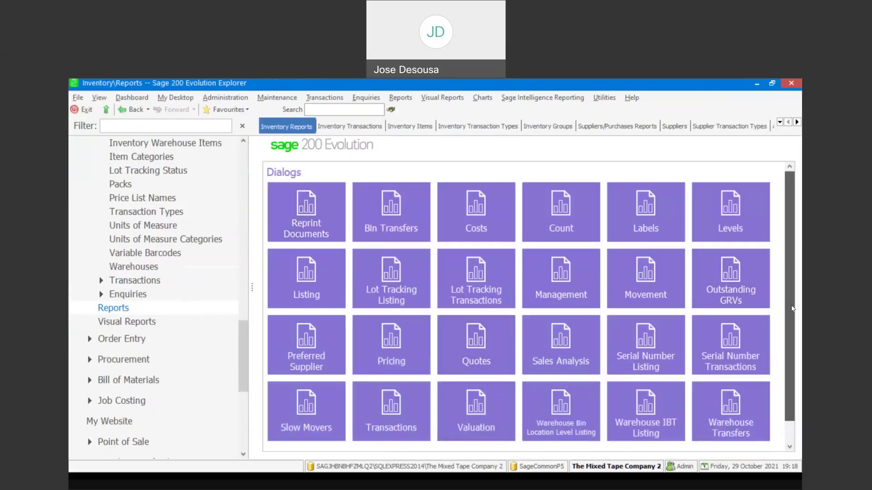
scroll(790, 309, "down", 1)
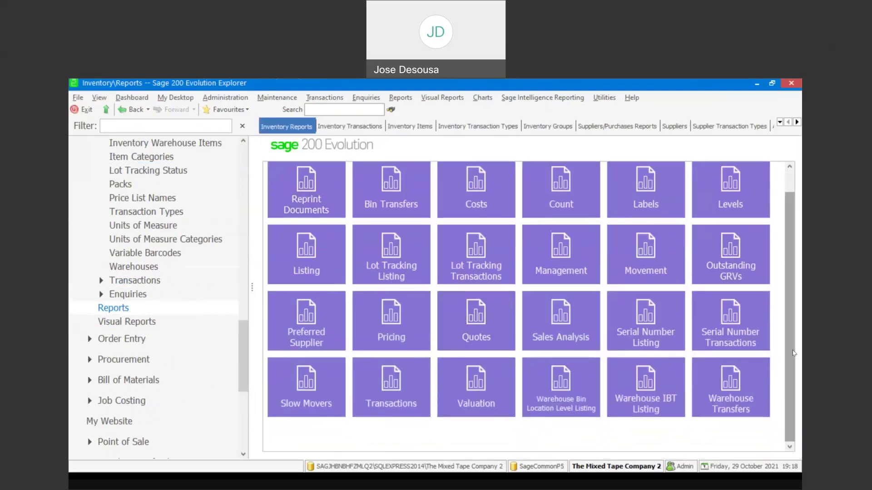
left_click(408, 390)
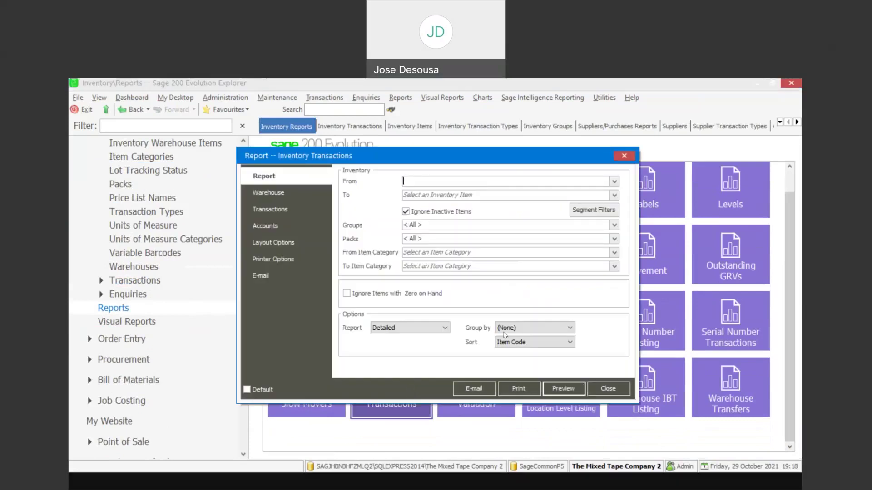
left_click(614, 226)
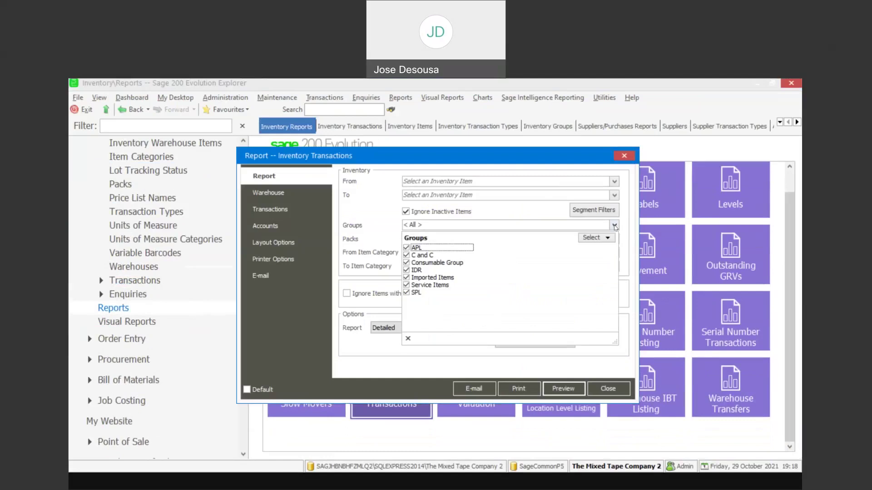
left_click(608, 388)
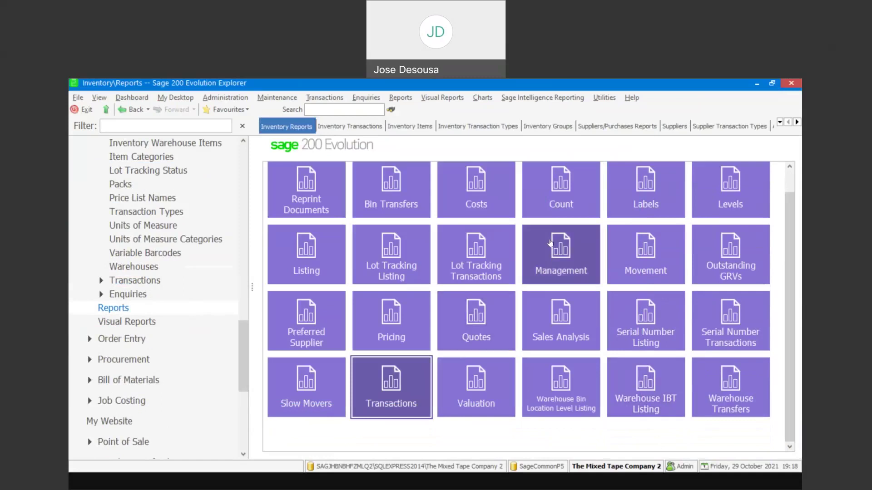